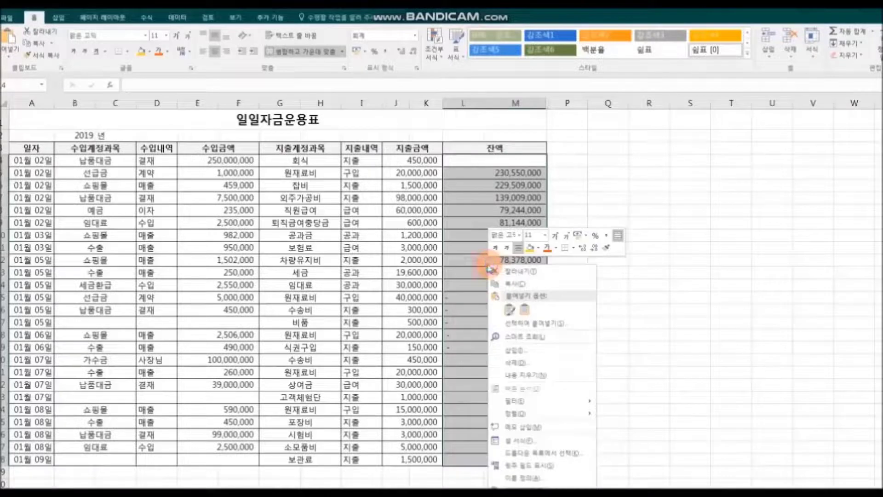
Format the selected 잔액 cells as Number with a thousands separator and red -1,234 negative values.
click(560, 437)
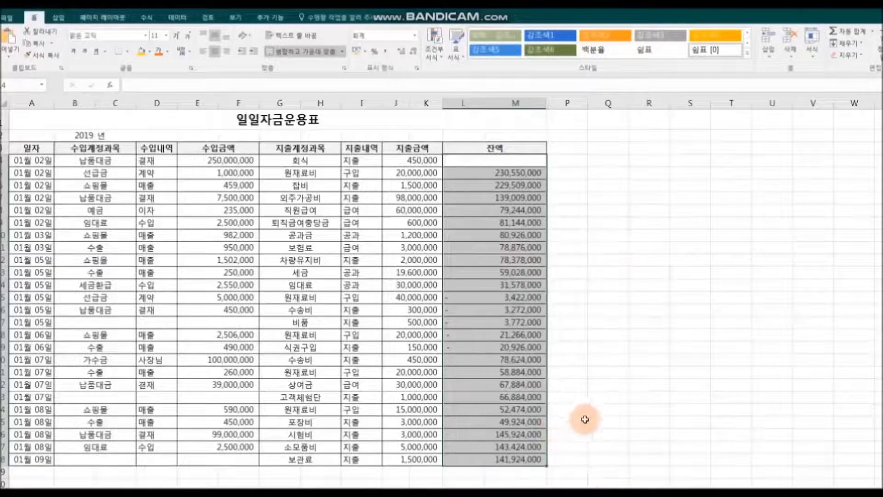
drag(617, 195, 736, 158)
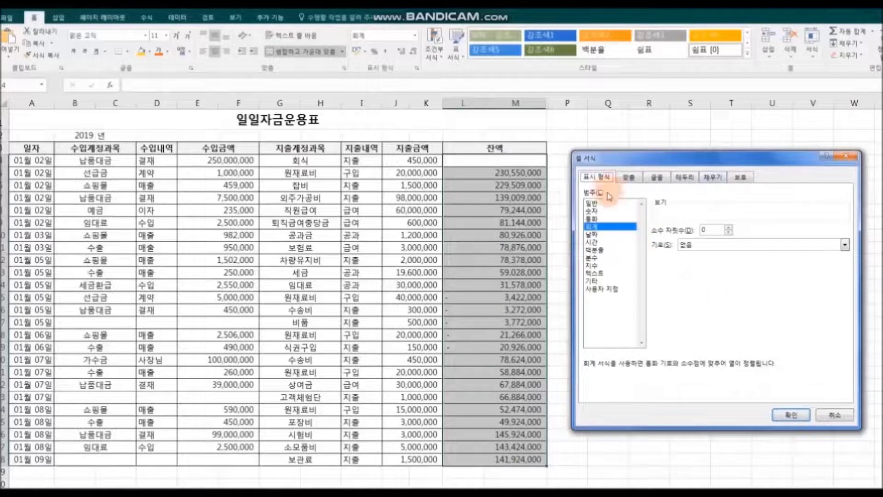
click(610, 211)
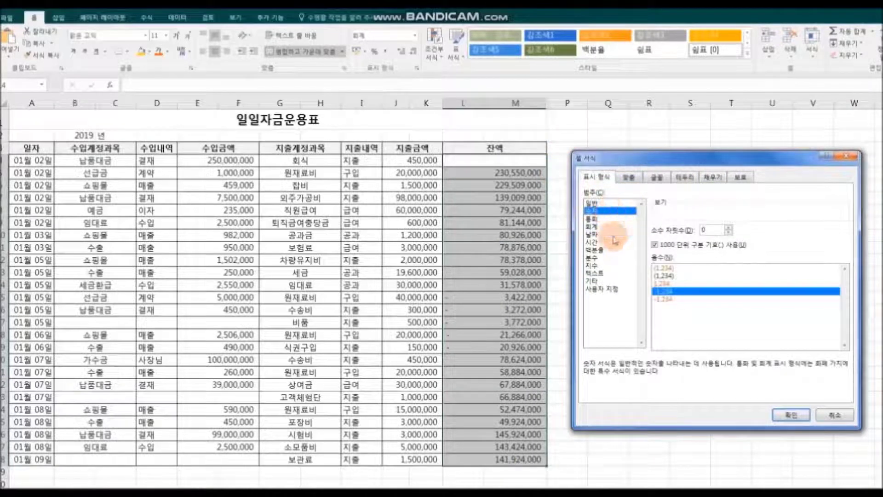
click(674, 299)
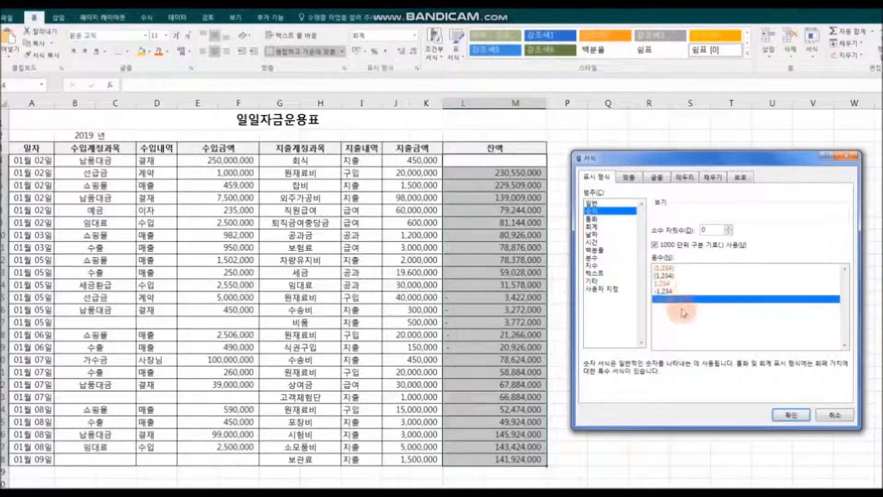
click(789, 414)
click(787, 413)
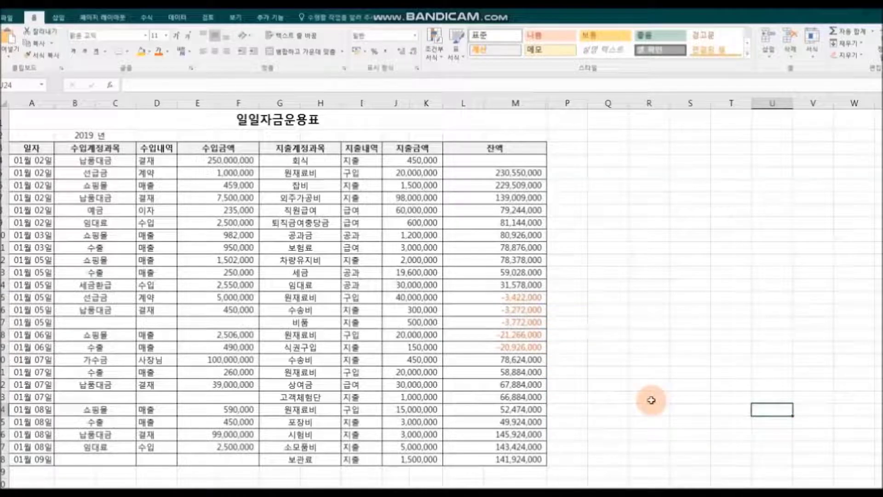
click(765, 297)
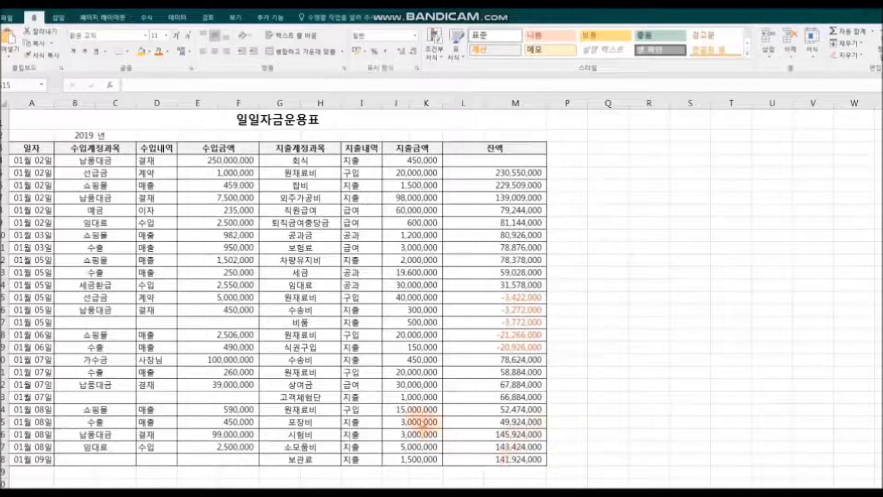
Set the 지출금액 of the 고객체험단 row dated 01월 07일 to 90000000.
click(395, 398)
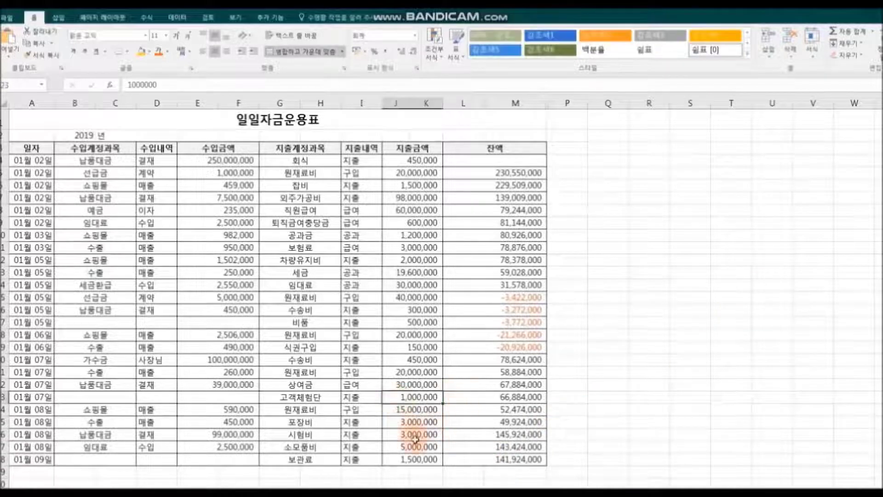
text(90000000)
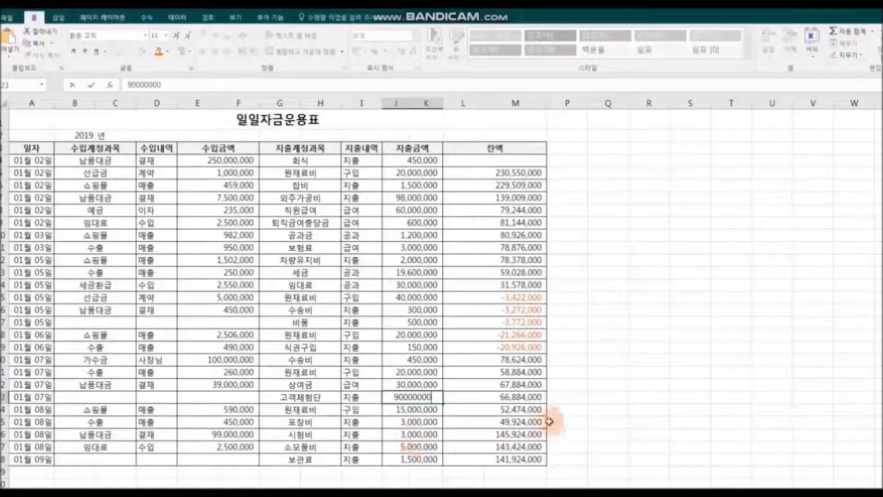
click(708, 417)
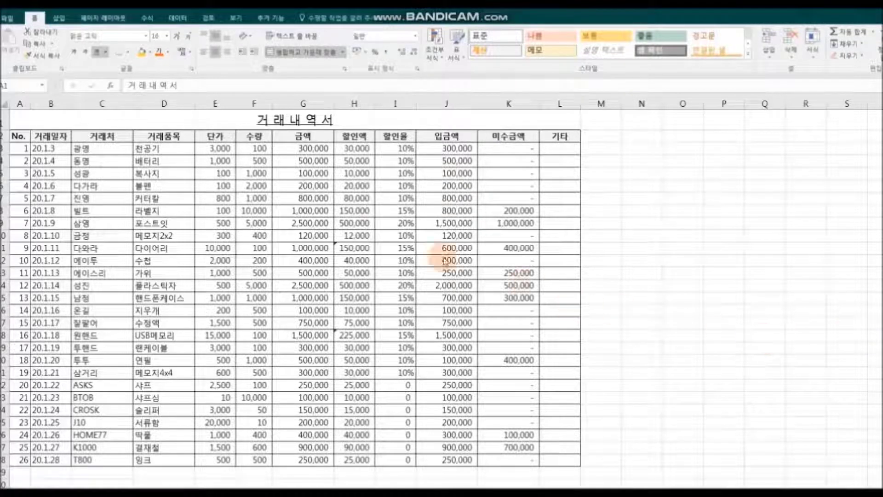
drag(295, 150, 287, 457)
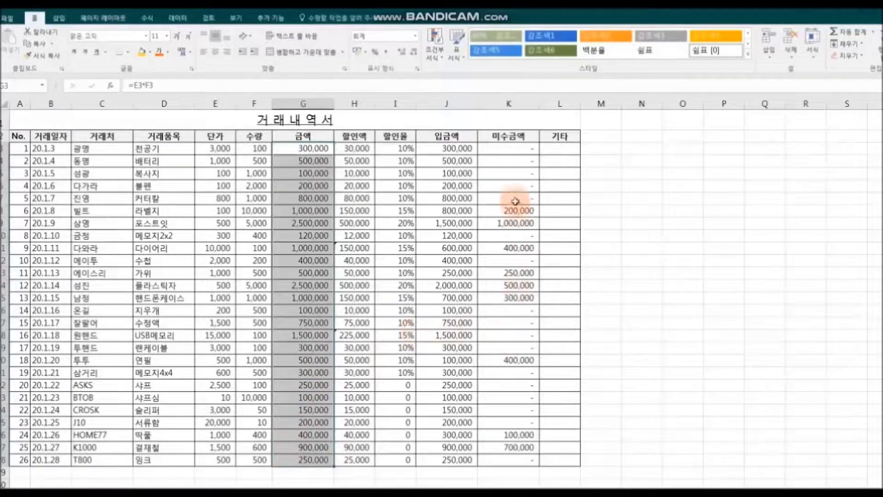
click(505, 148)
drag(505, 148, 510, 459)
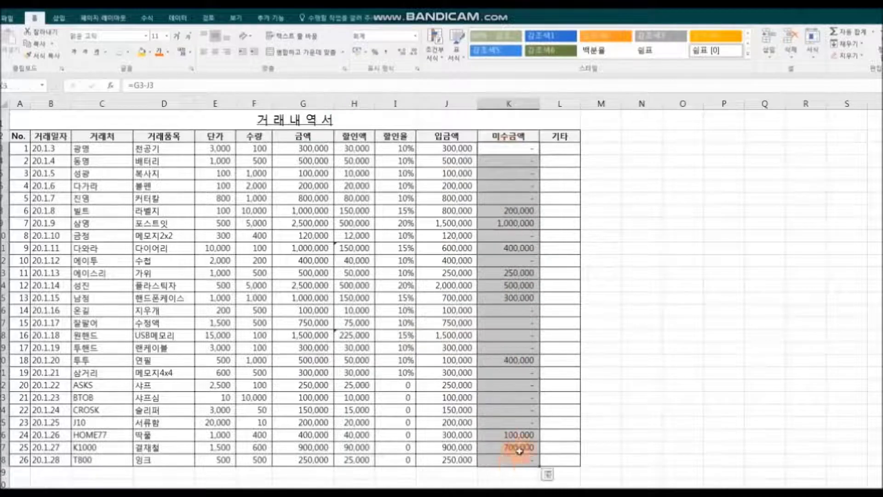
click(661, 405)
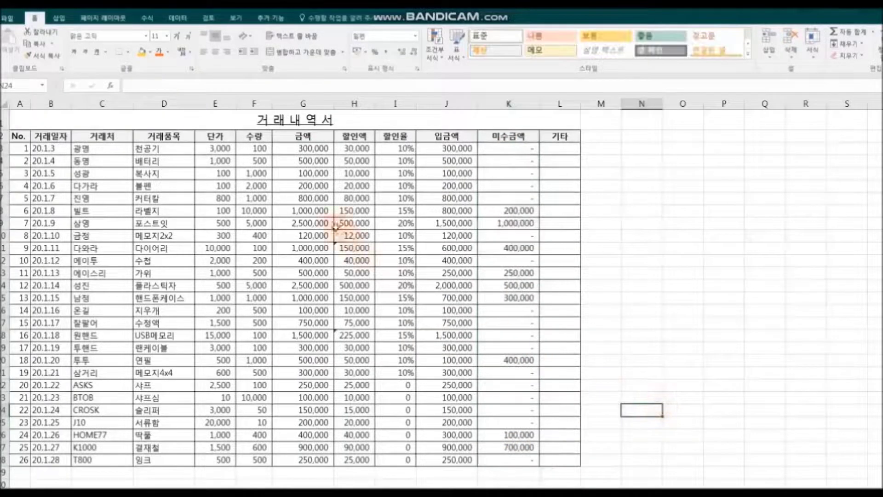
Fill the 금액 and 미수금액 data cells with a light orange background.
drag(291, 148, 288, 459)
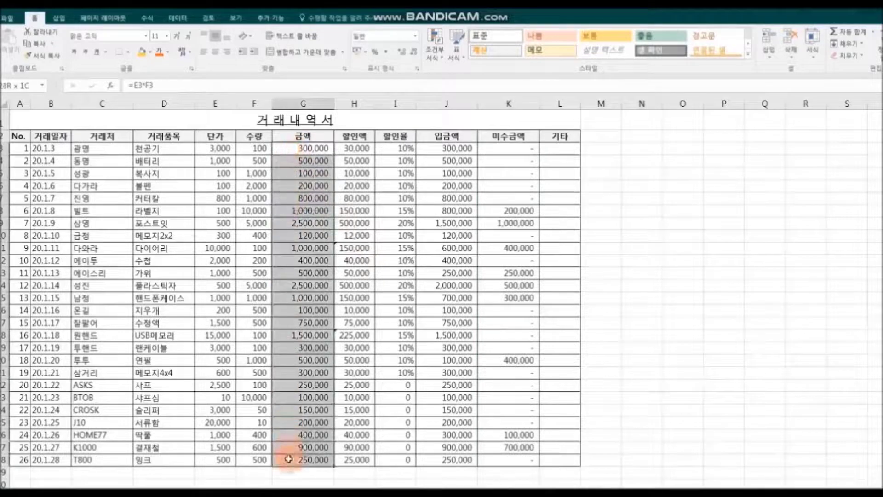
click(149, 51)
click(159, 111)
drag(507, 148, 511, 466)
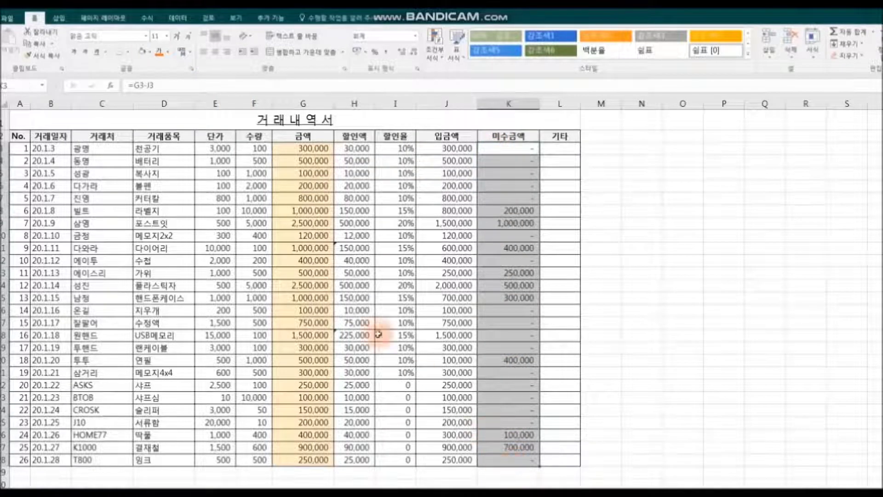
click(151, 52)
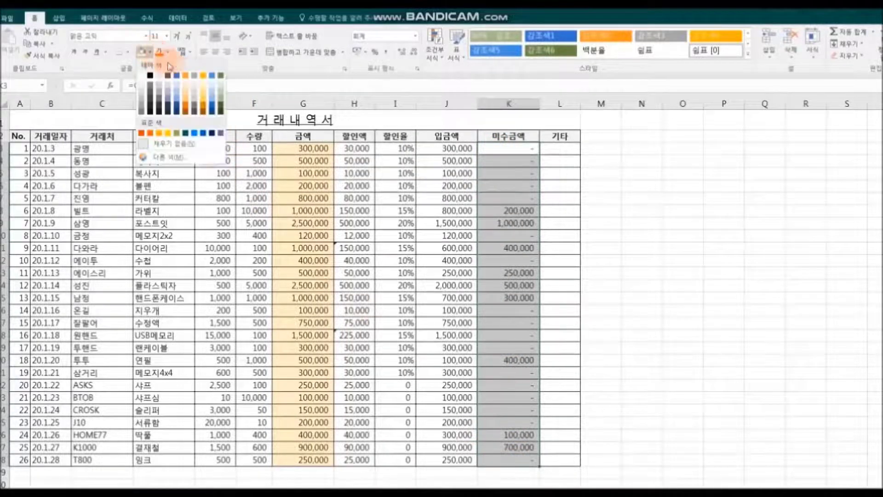
click(186, 83)
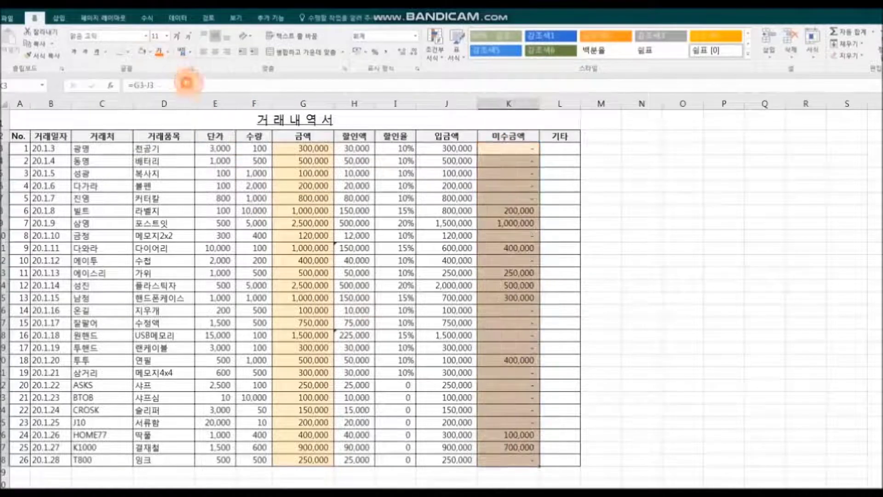
click(717, 248)
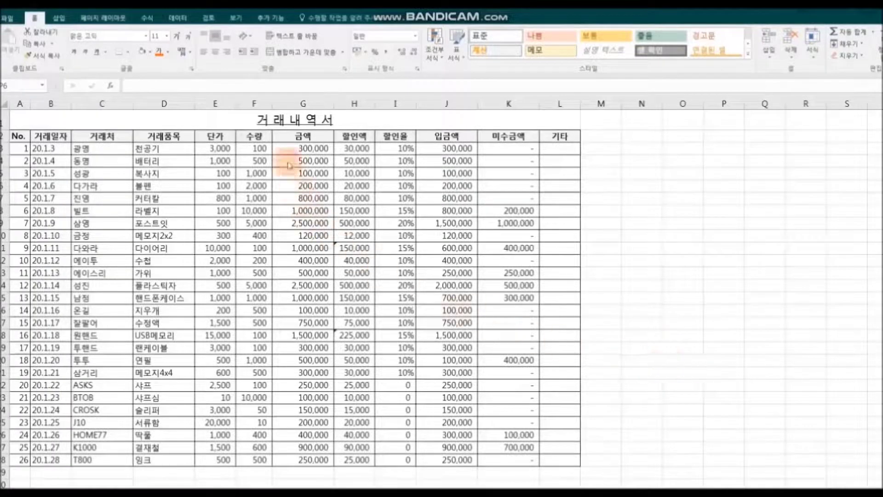
Apply solid-fill light blue data bars to the 금액 values in rows 3 to 28.
drag(281, 147, 283, 217)
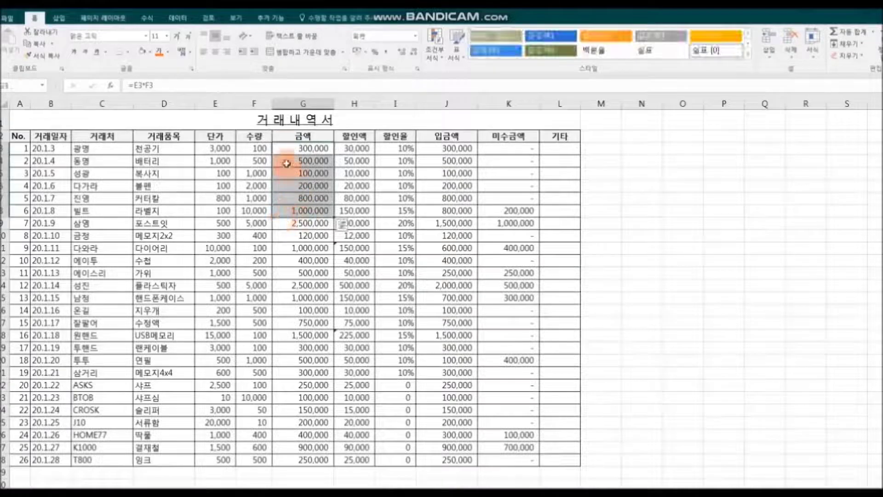
drag(286, 148, 298, 453)
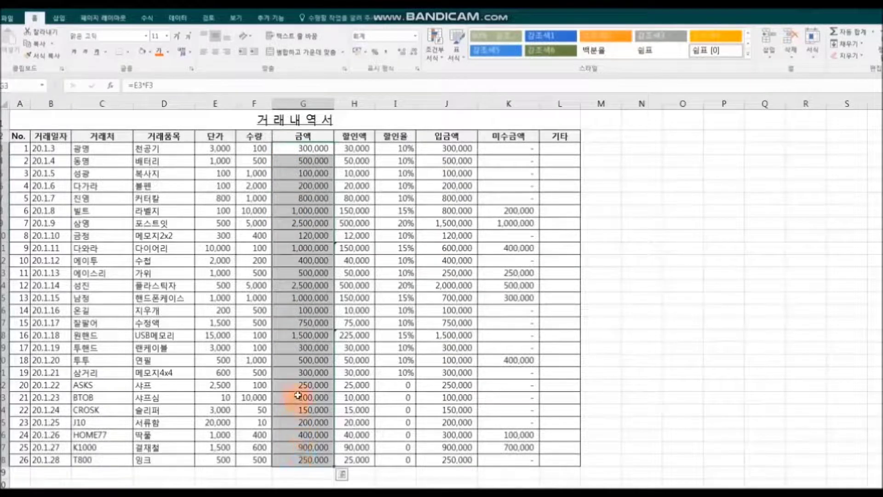
click(289, 146)
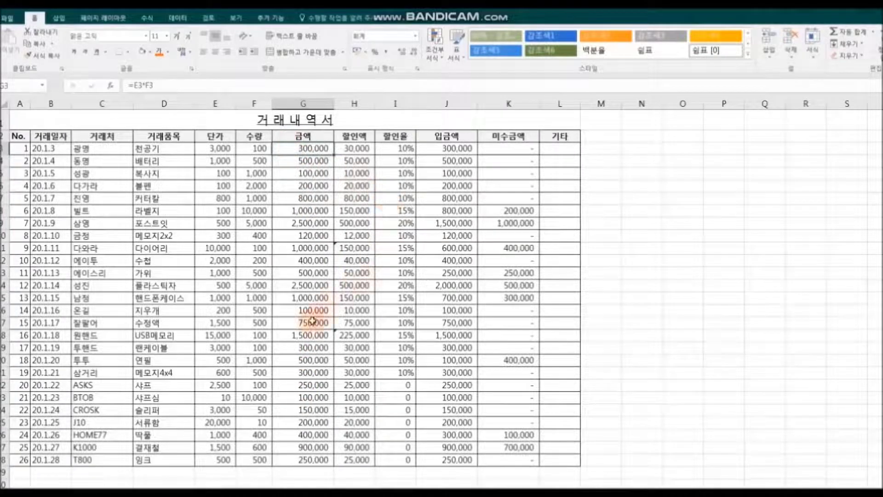
shift+click(294, 462)
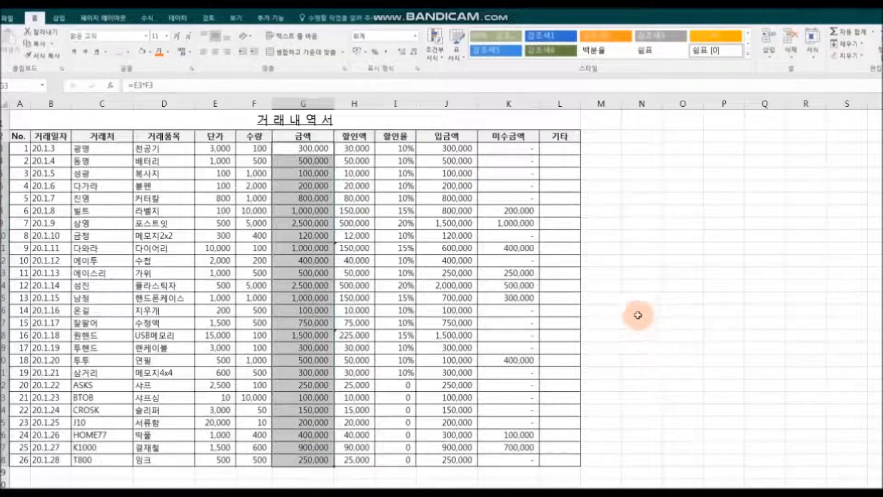
click(440, 66)
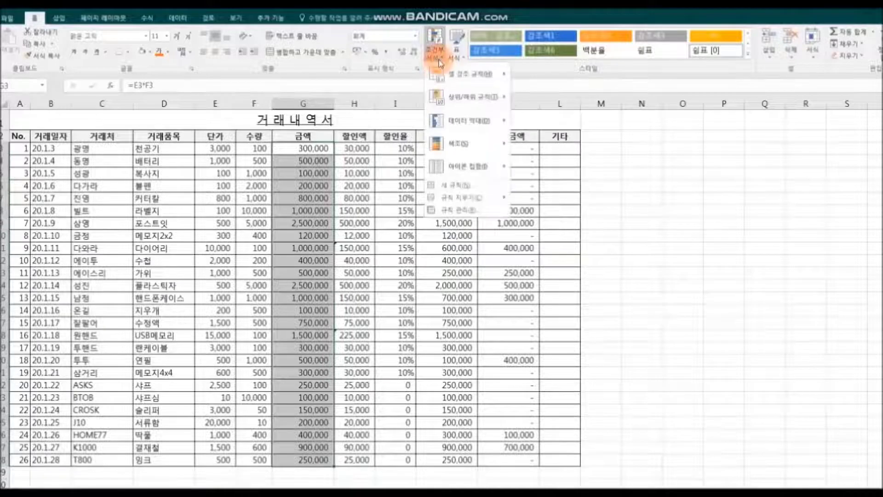
mouse_move(466, 123)
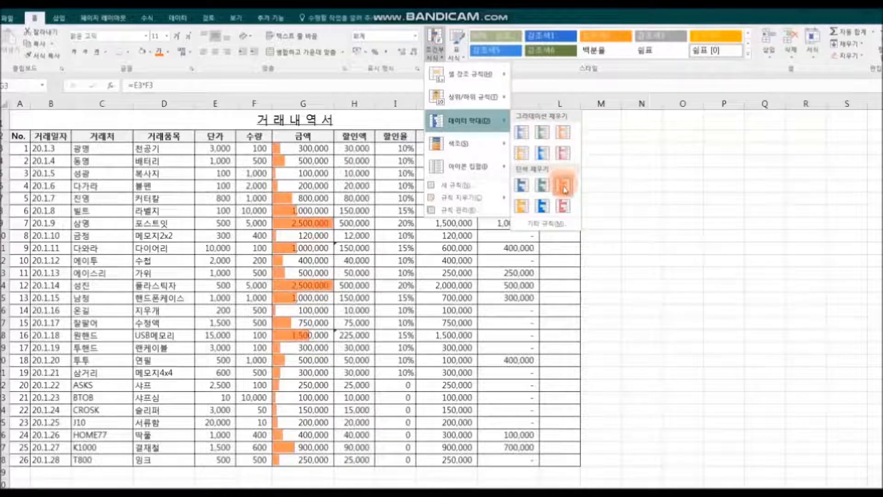
click(545, 211)
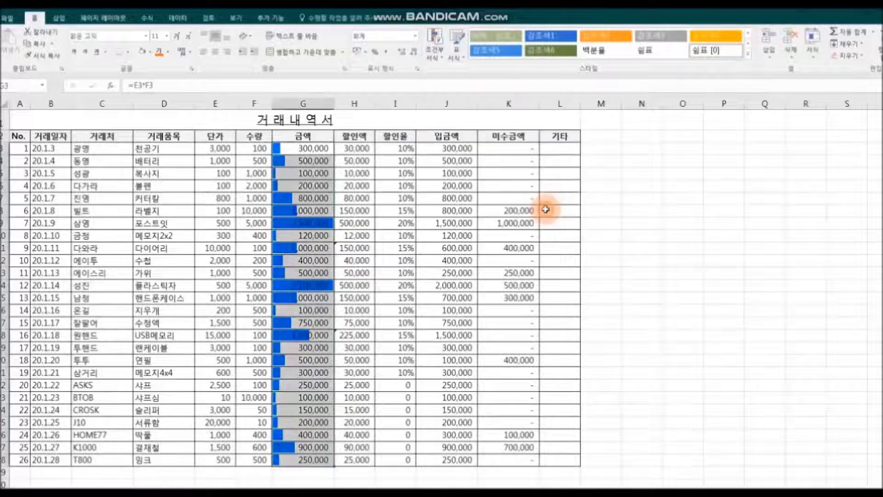
click(669, 239)
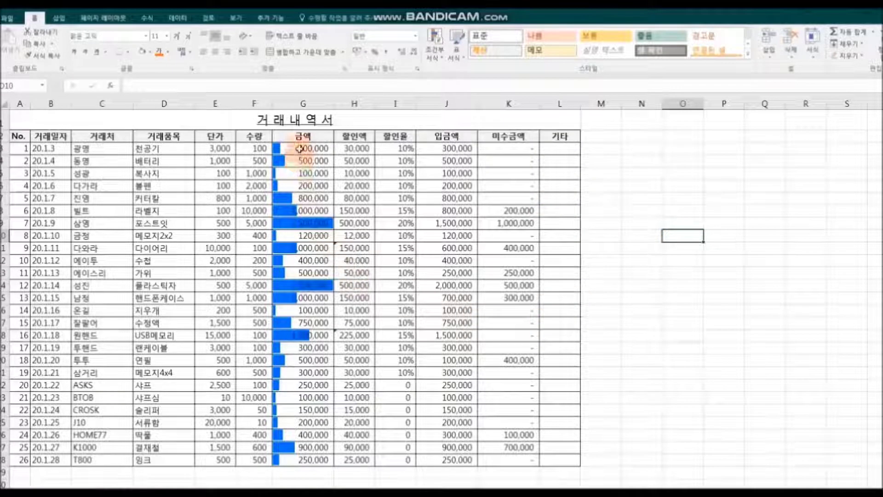
drag(304, 148, 310, 460)
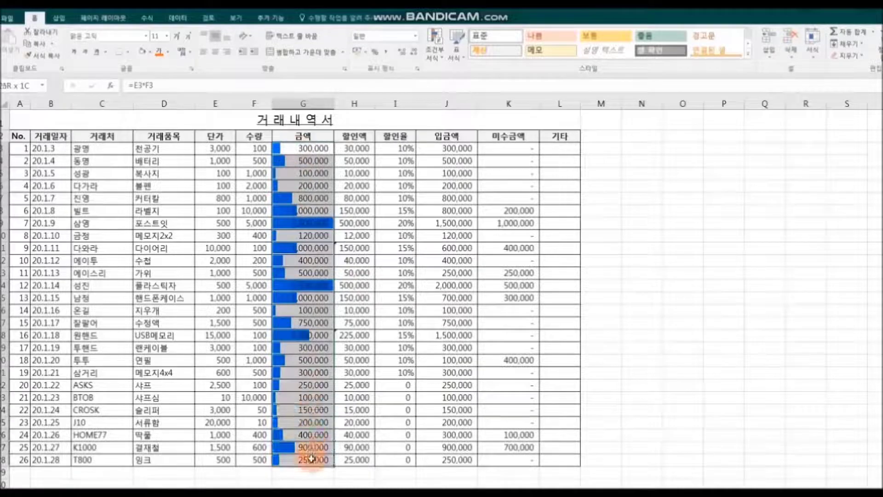
click(389, 272)
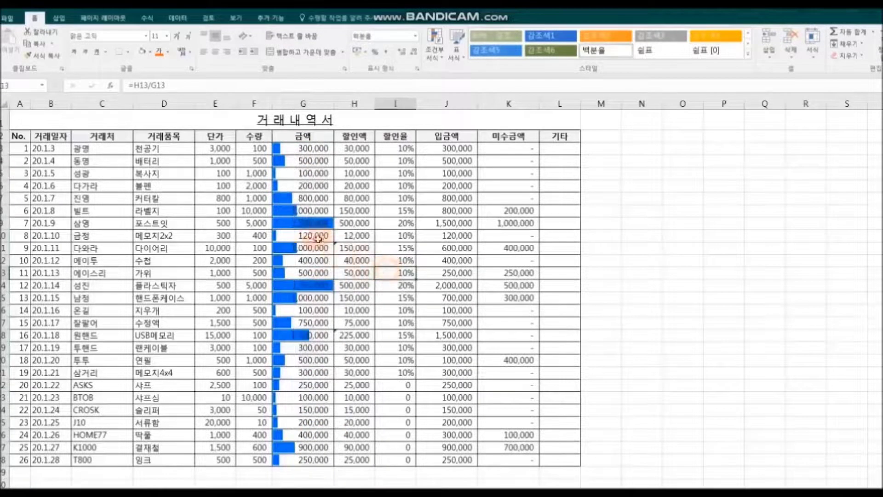
Apply gradient-fill red data bars to the 미수금액 values in rows 3 to 28.
click(490, 148)
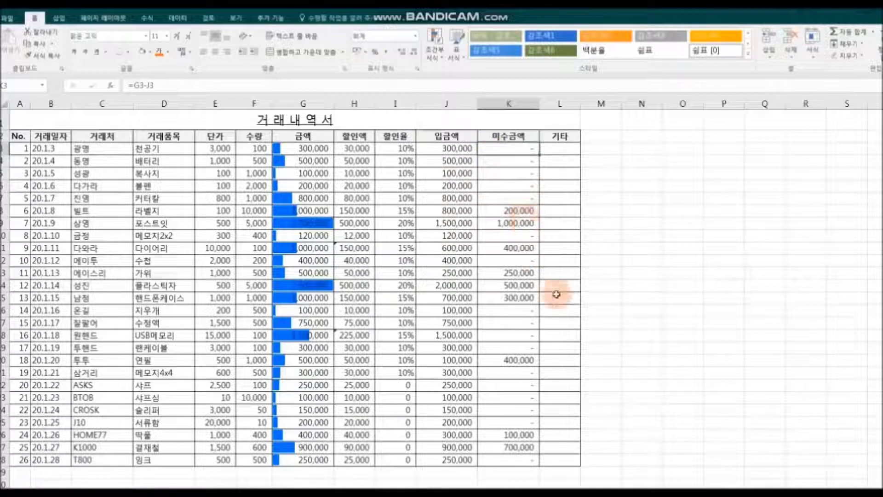
shift+click(522, 459)
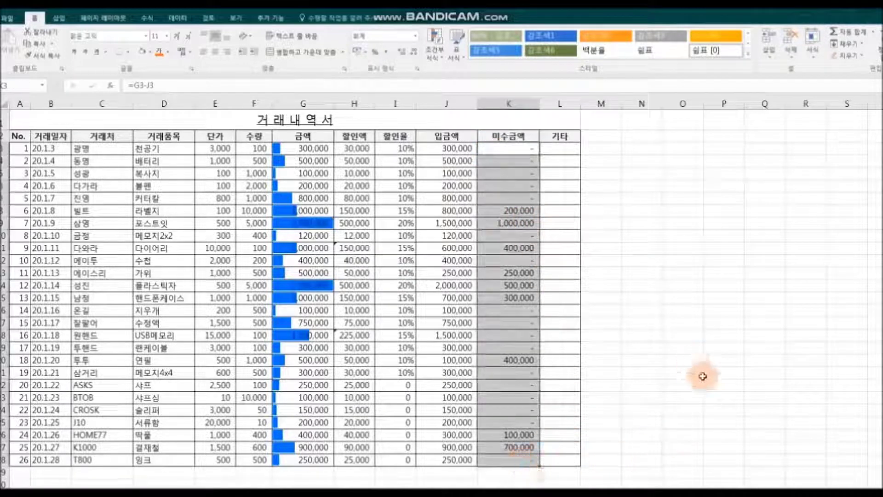
click(440, 62)
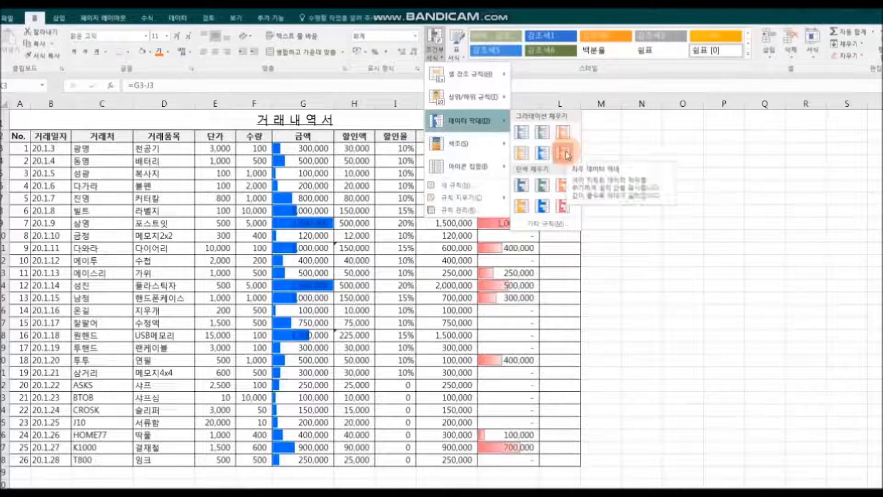
click(563, 134)
click(728, 198)
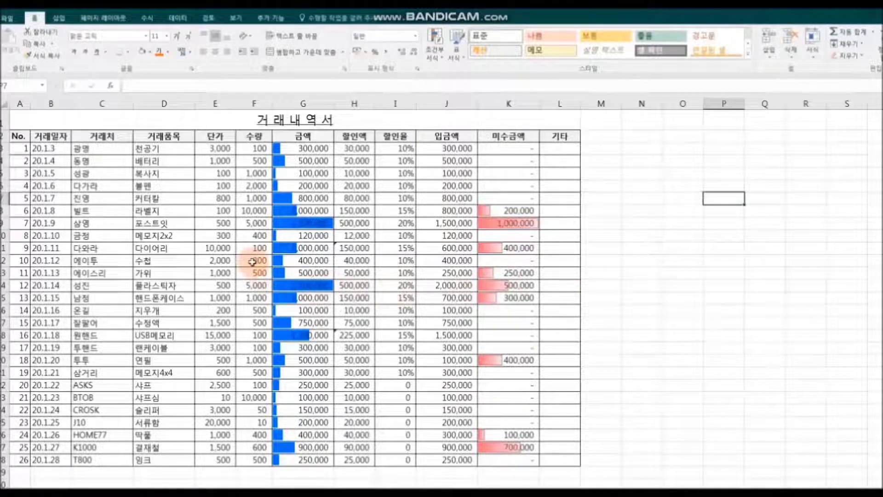
Set the 수량 of the 라벨지 row to 8000 and that of the 포스트잇 row to 2500.
click(252, 210)
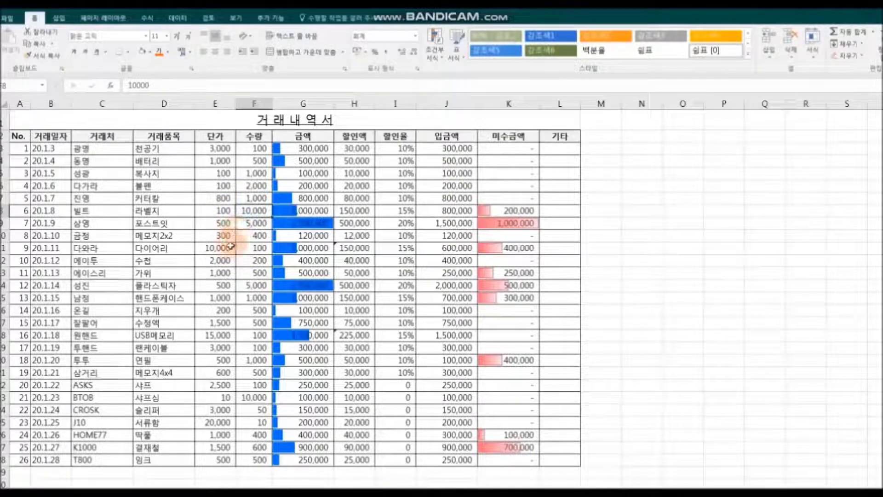
text(8)
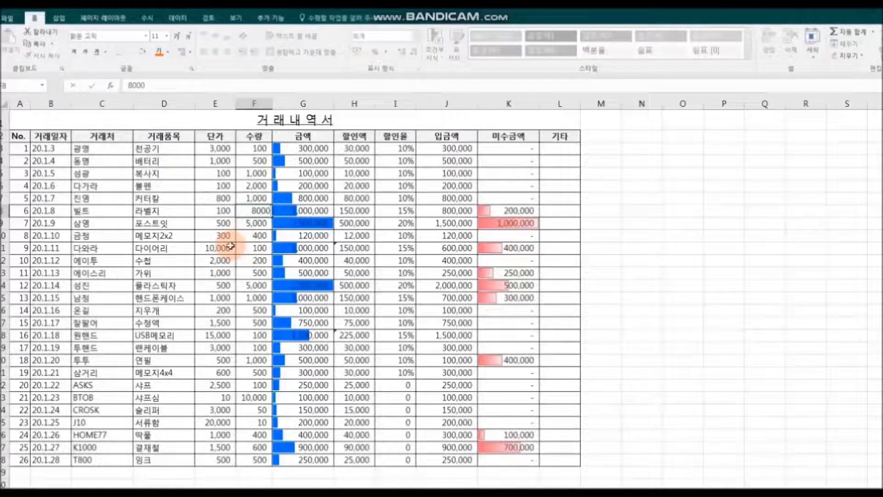
key(Return)
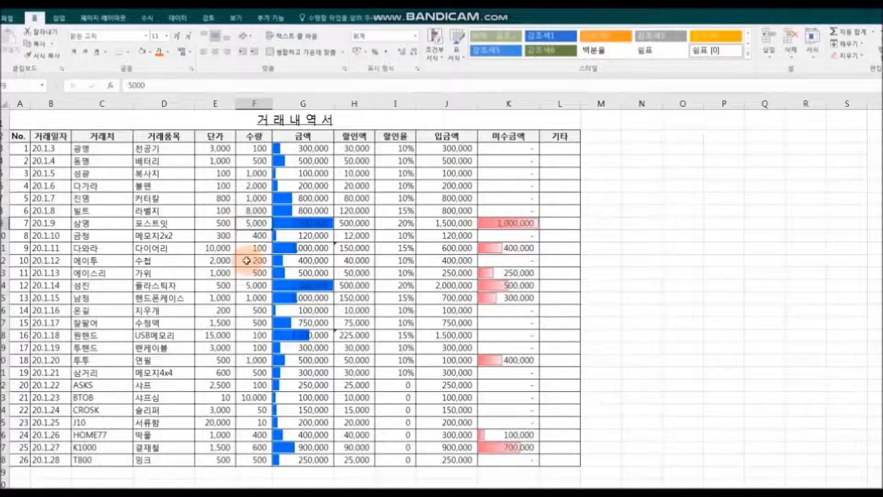
text(2500)
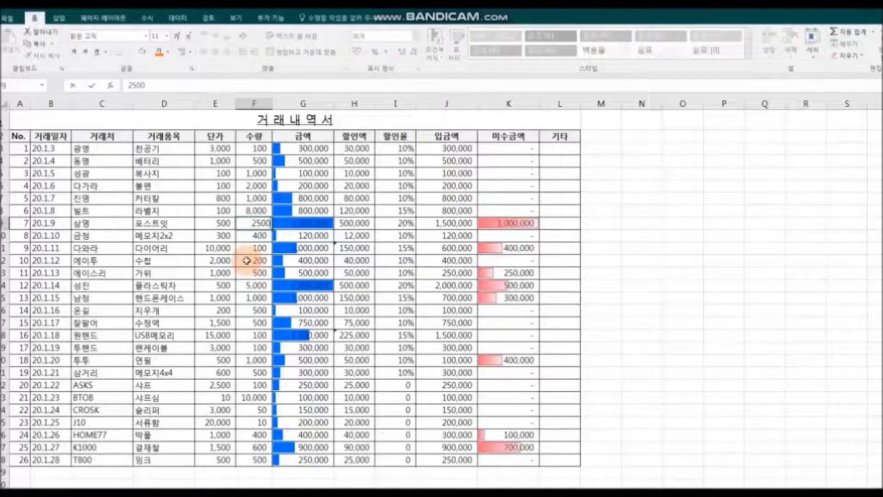
click(708, 321)
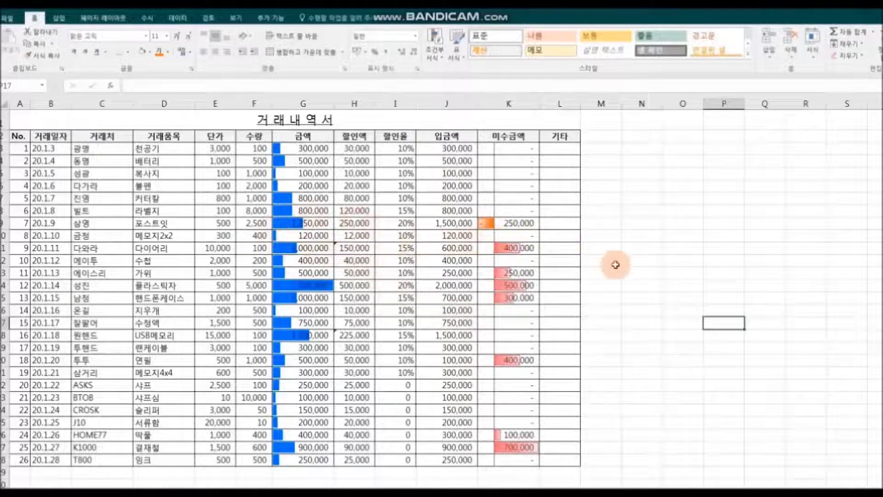
click(671, 287)
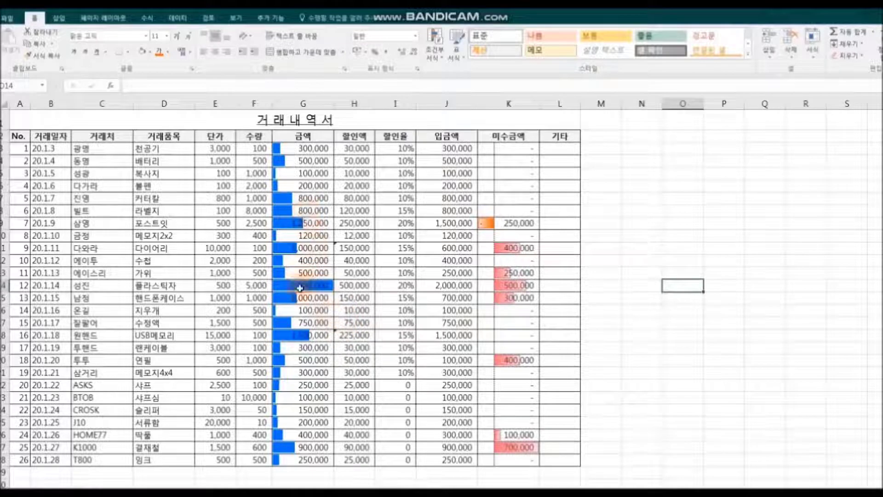
Set the 수량 of the 플라스틱자 row to 7000.
click(253, 290)
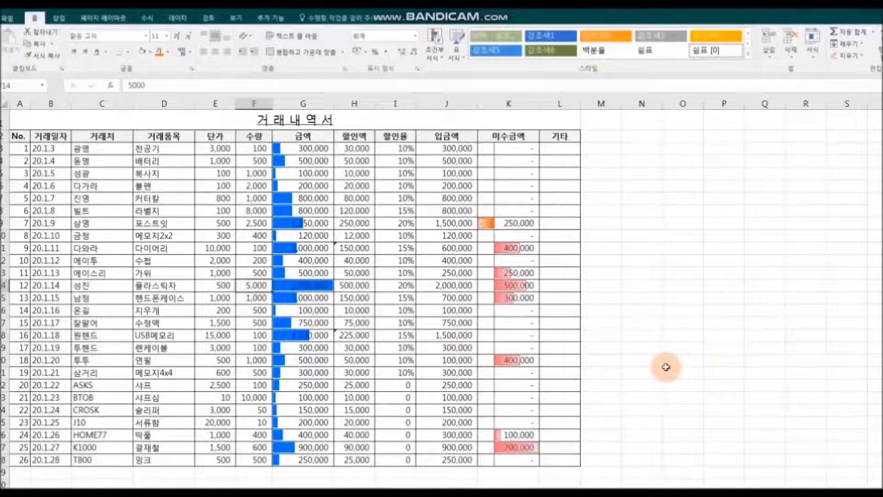
text(700)
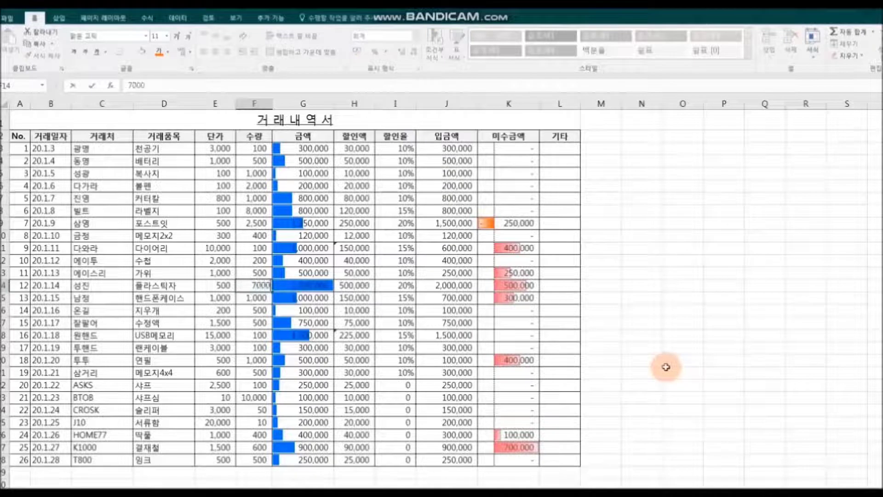
click(808, 390)
click(764, 372)
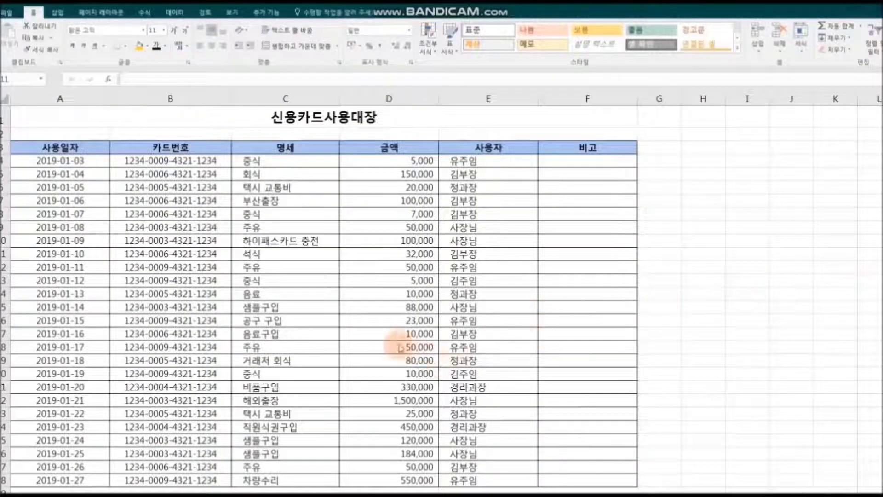
Create an Equal To highlight rule for the 명세 cells in rows 4 to 28 that matches the 주유 entry in C9.
drag(290, 160, 305, 478)
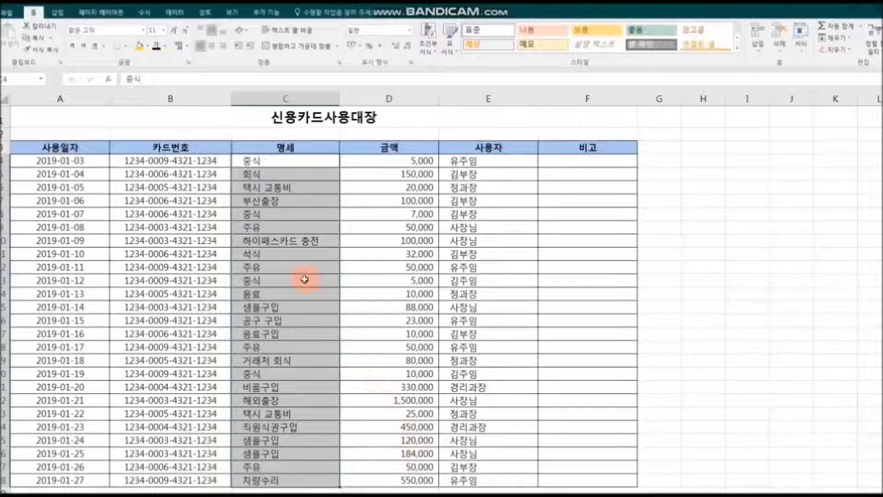
click(294, 228)
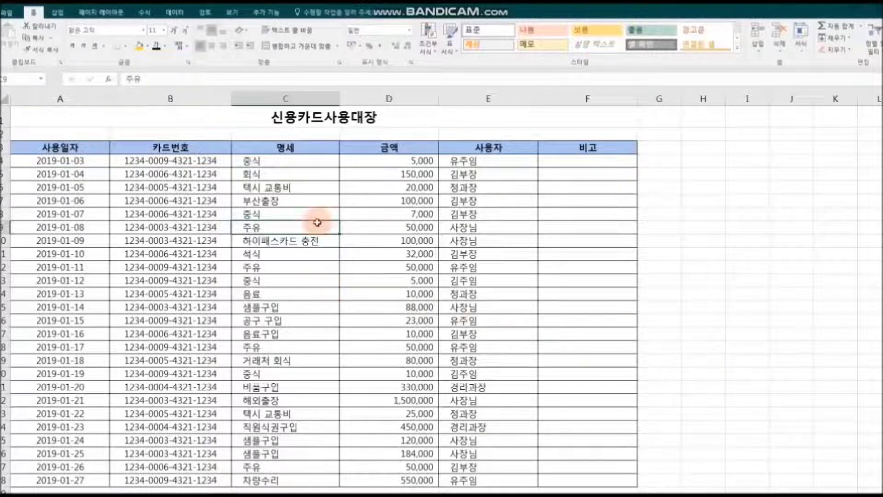
drag(279, 164, 287, 468)
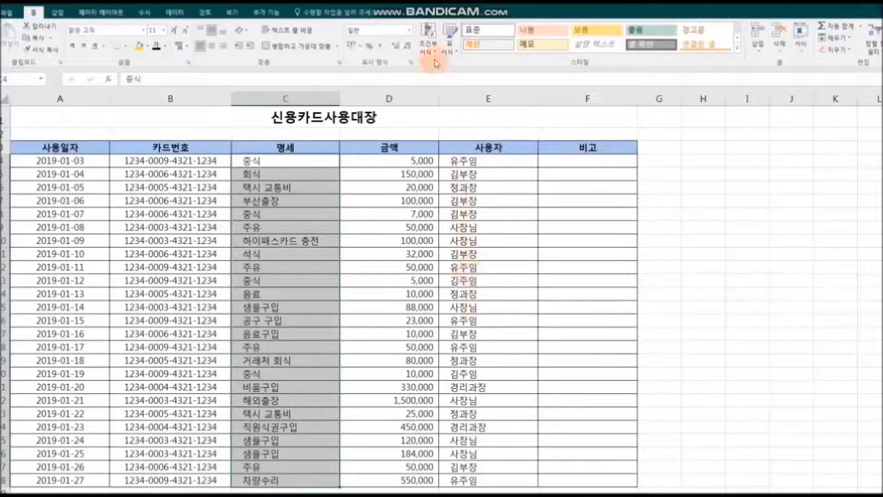
click(430, 46)
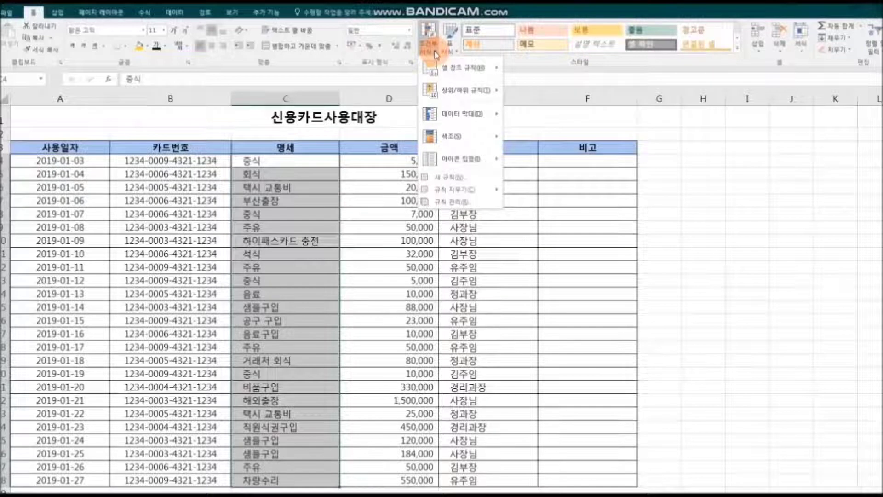
mouse_move(441, 68)
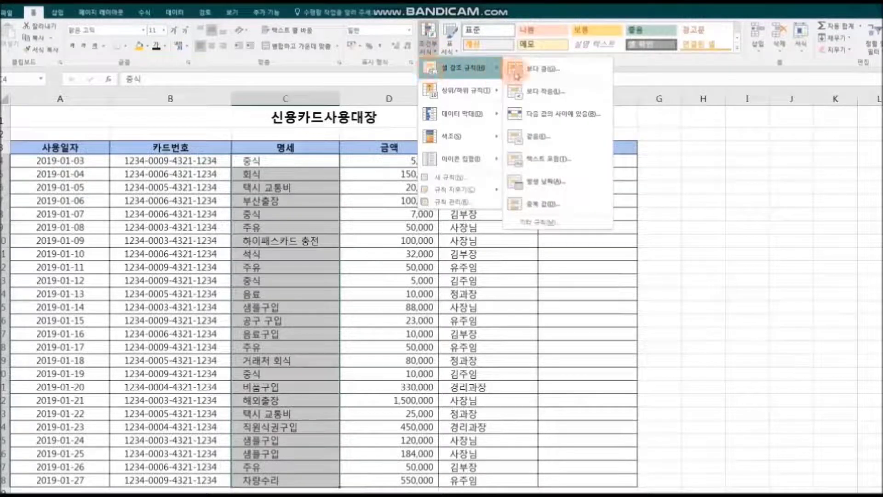
click(588, 141)
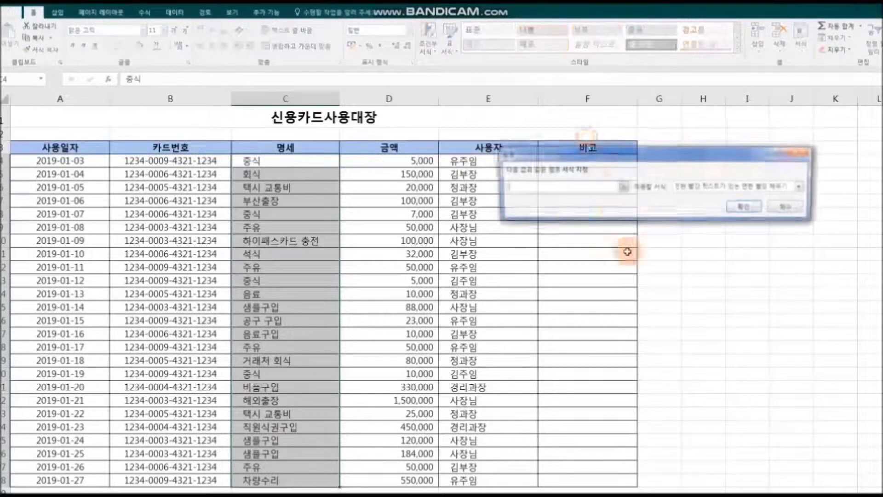
click(622, 186)
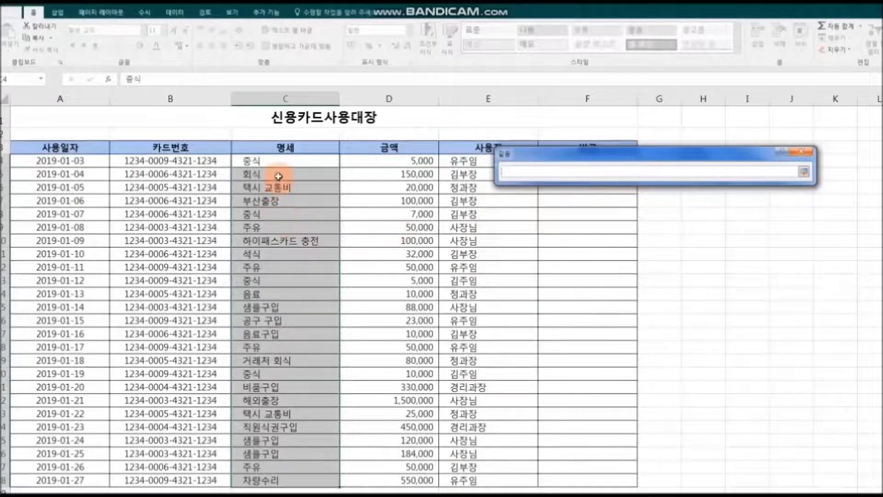
click(277, 229)
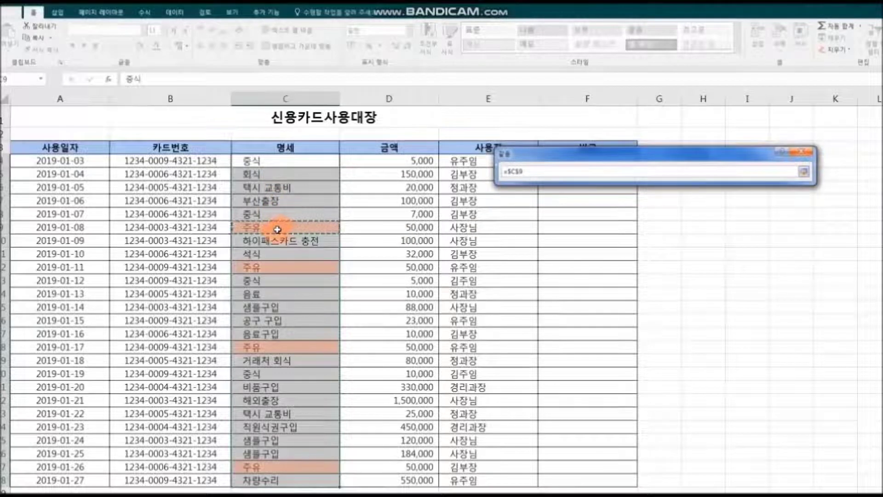
click(803, 171)
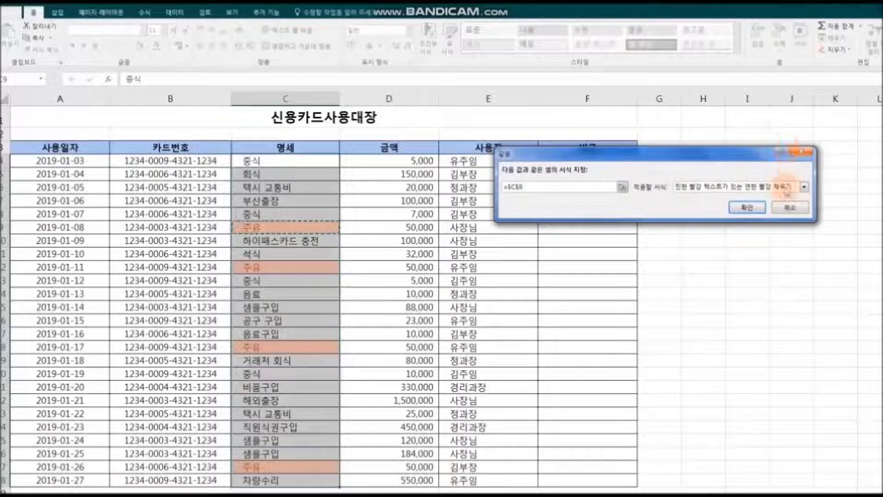
Apply the rule with the yellow fill and dark yellow text preset, and undo the applied formatting.
click(805, 188)
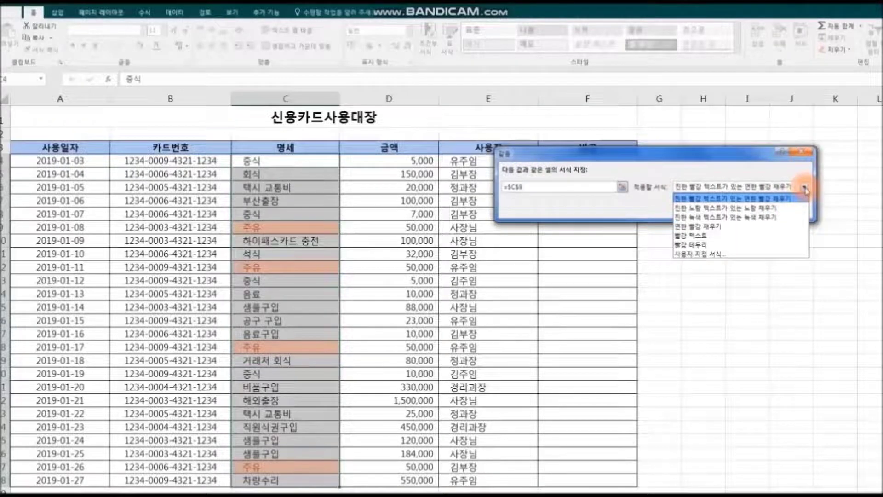
click(786, 217)
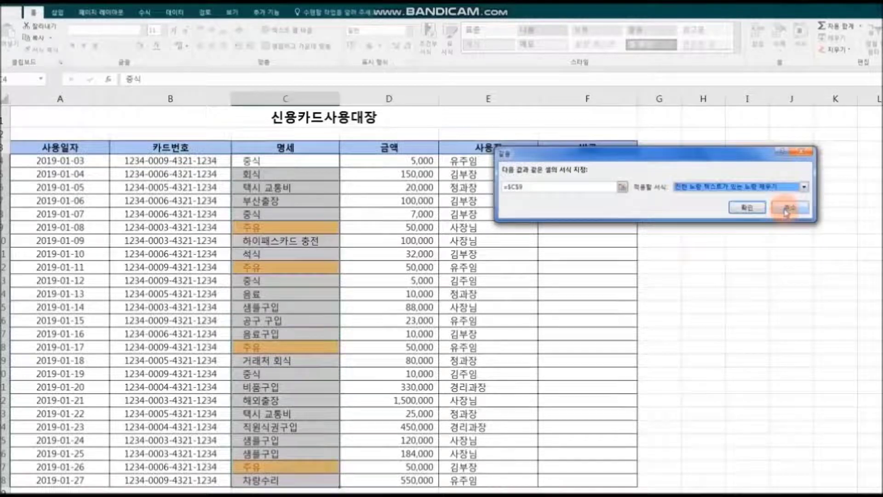
click(746, 207)
click(740, 295)
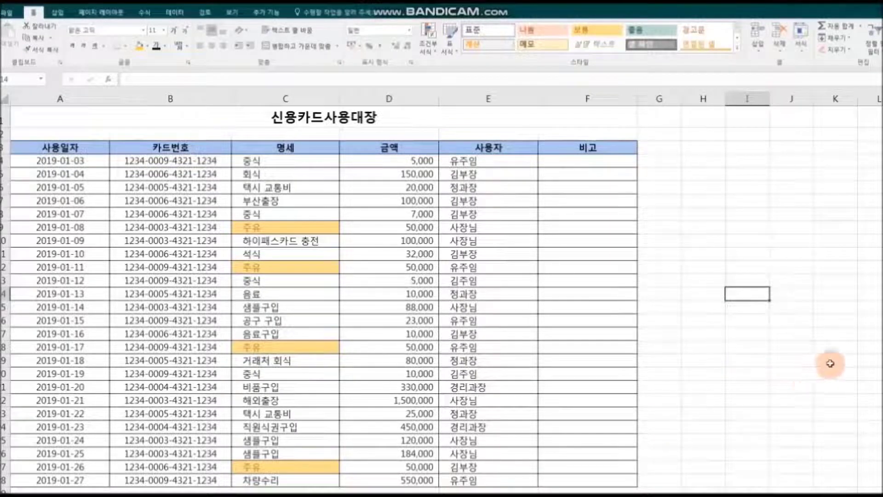
key(ctrl+z)
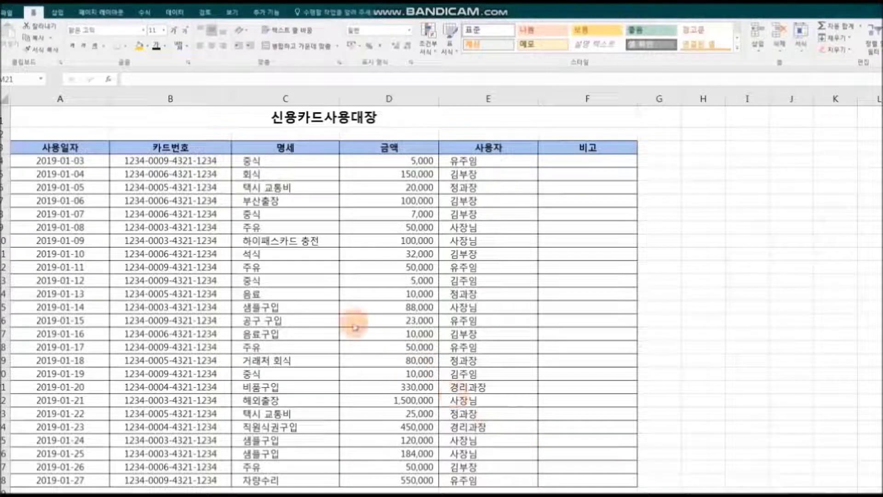
Start an Equal To conditional formatting rule on the 명세 data cells, using 주유 in C9 as the comparison value.
click(276, 160)
drag(277, 160, 317, 479)
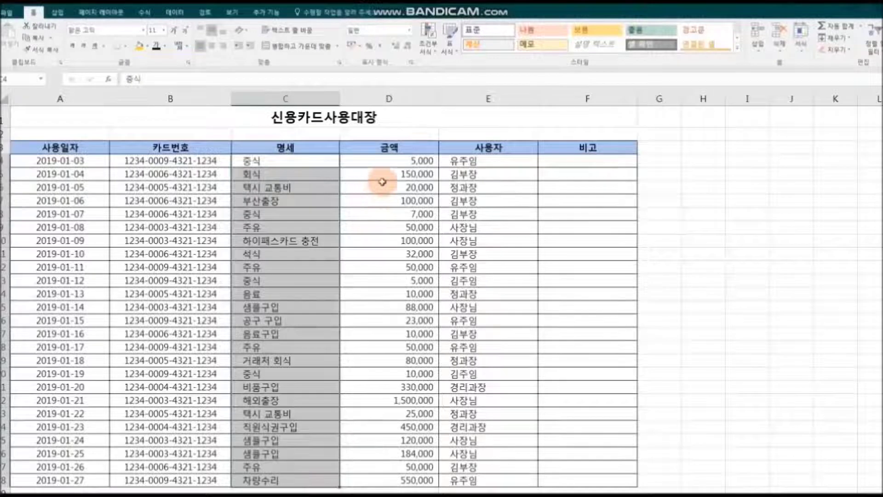
click(436, 50)
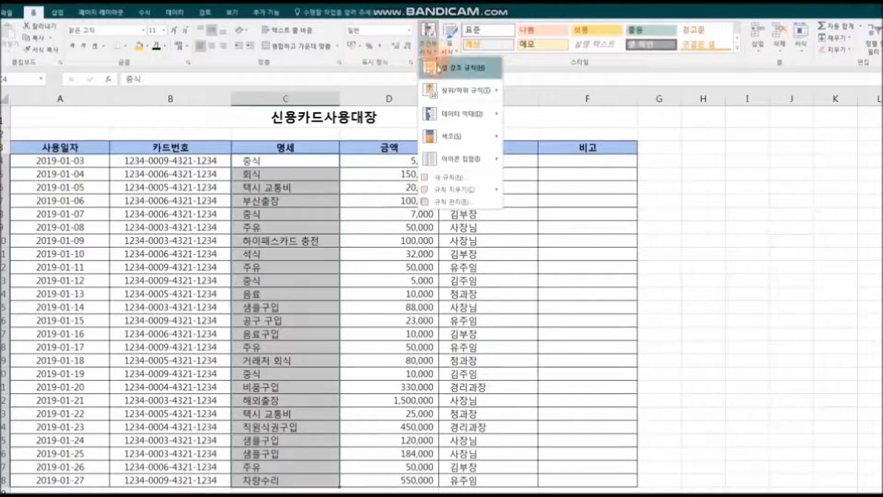
mouse_move(478, 68)
click(569, 133)
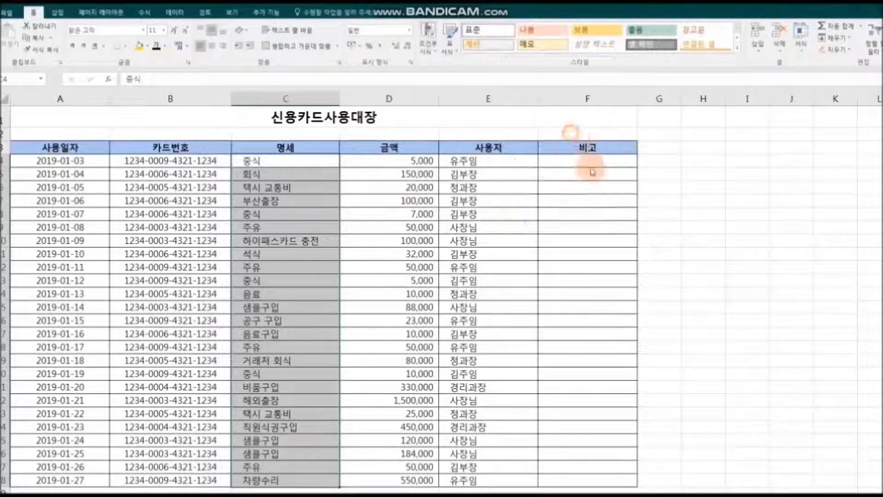
click(278, 229)
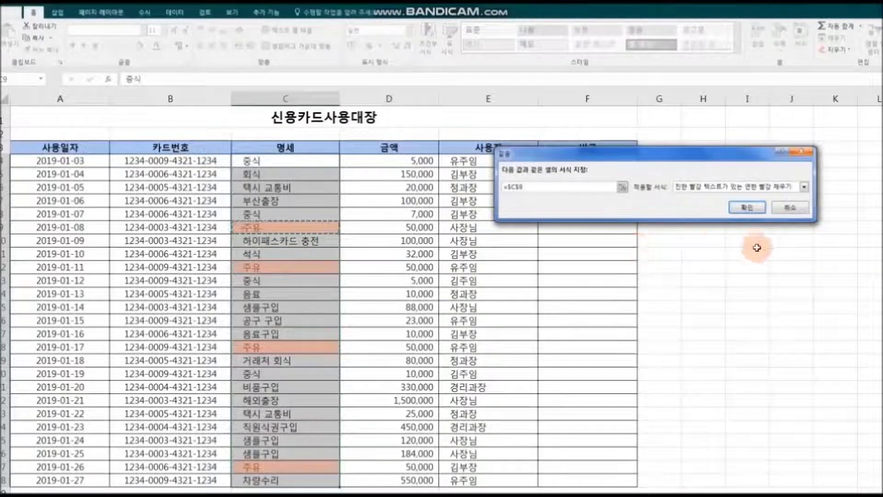
Choose a custom format for the matching cells with a golden-yellow background fill.
click(804, 186)
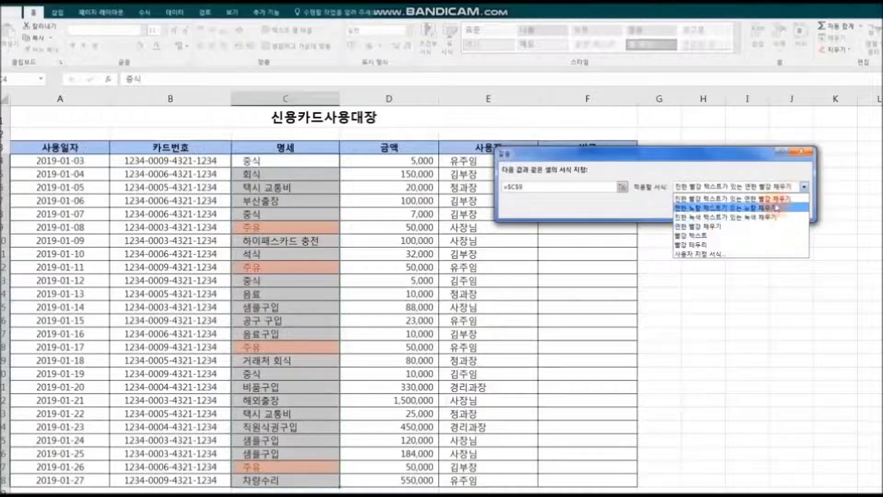
click(767, 254)
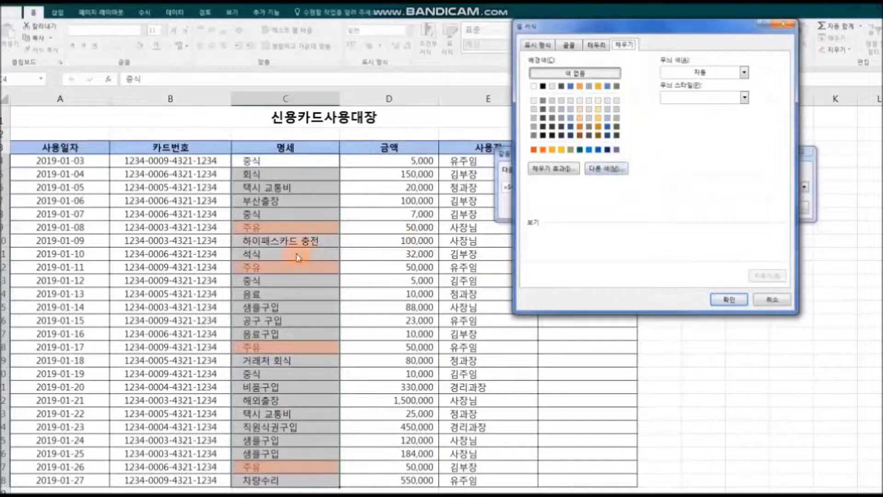
click(561, 151)
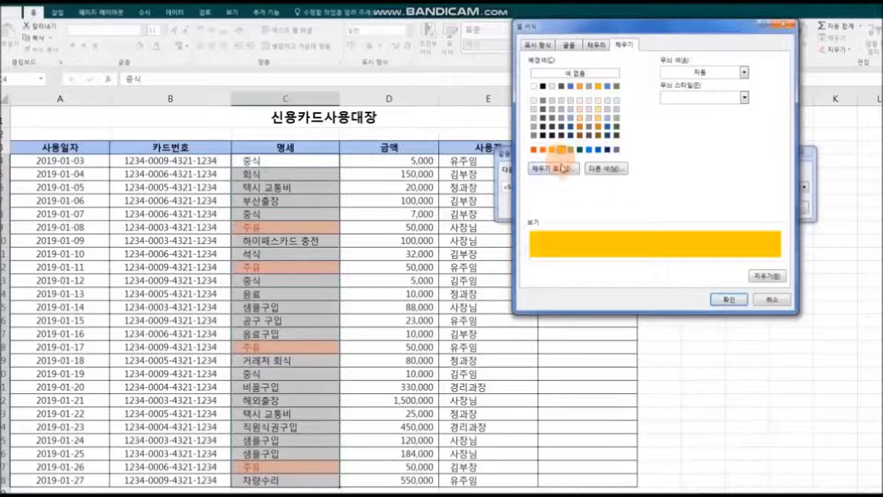
Make the custom format's font bold and orange-red, and apply the rule to the 명세 cells.
click(569, 45)
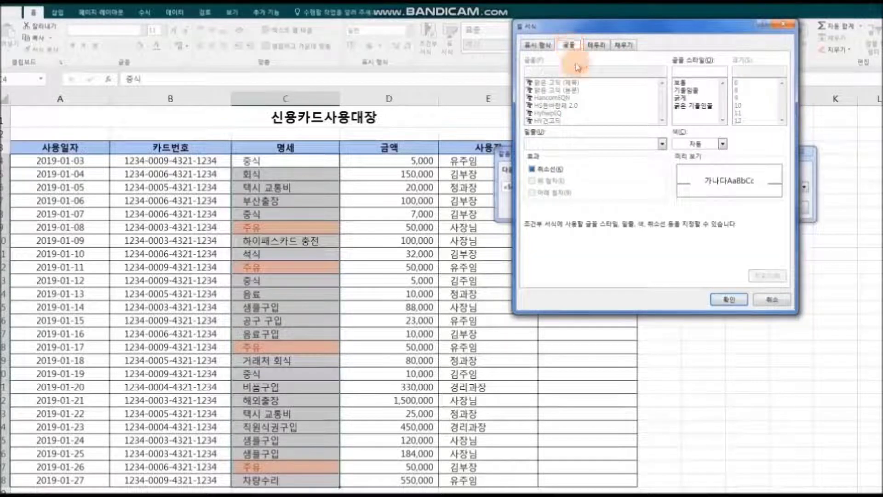
click(684, 97)
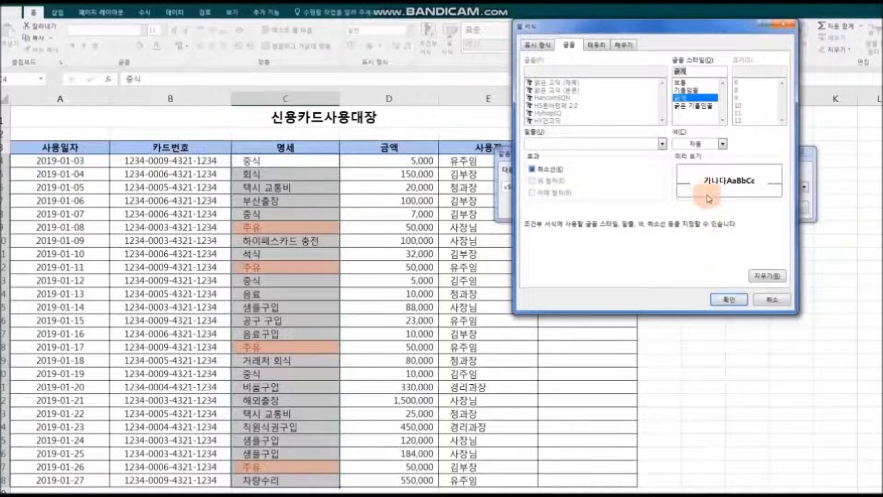
click(723, 144)
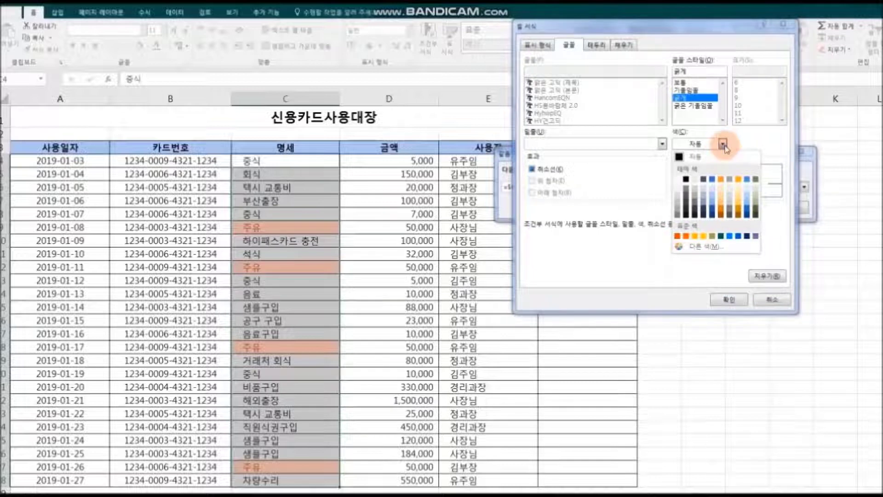
click(686, 236)
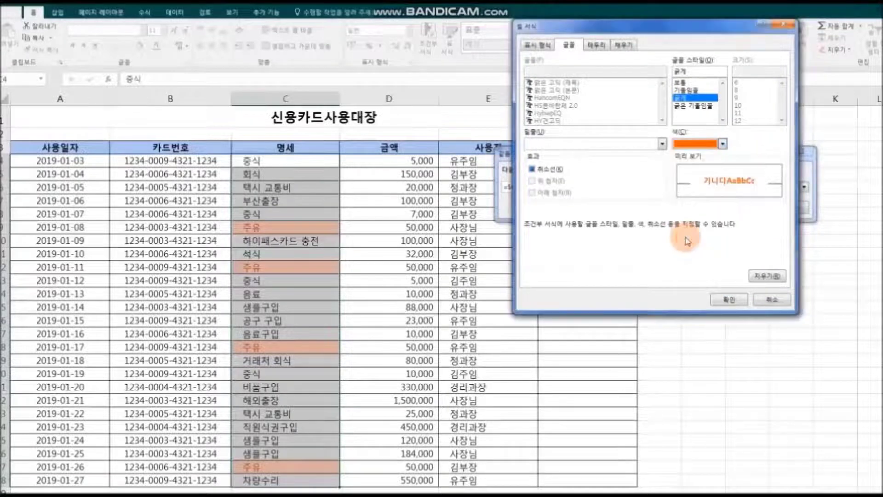
click(729, 300)
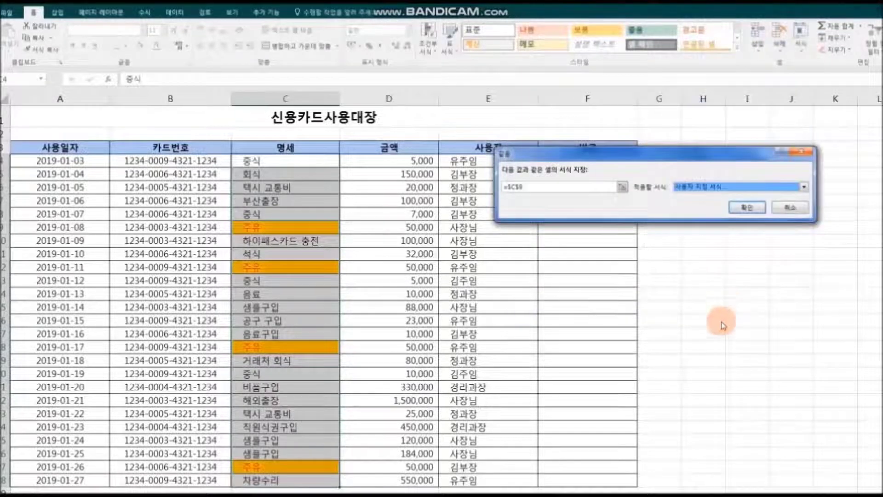
click(746, 208)
click(747, 319)
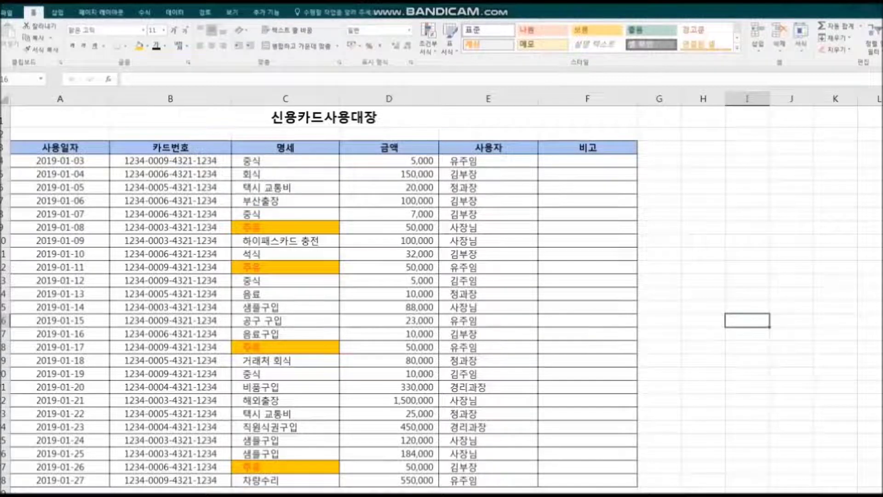
Enter the label 주유비합계 in F5 of the 비고 column and give the cell a golden-yellow fill.
click(565, 173)
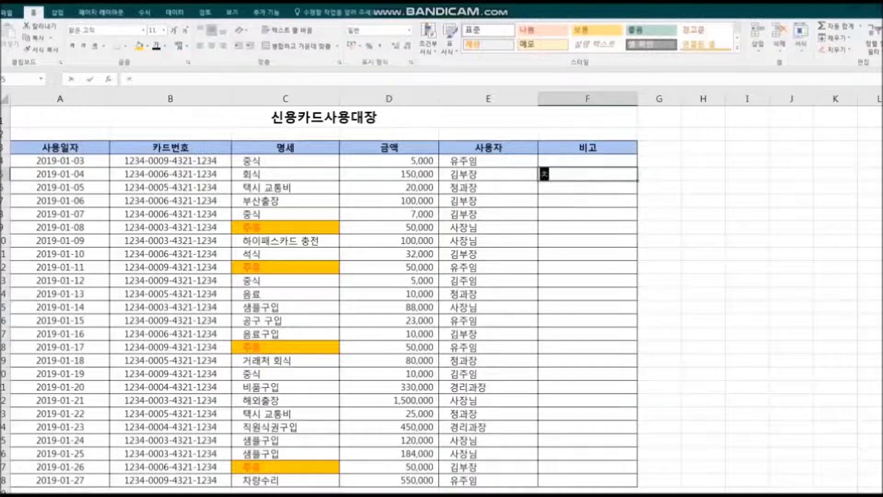
text(주유비합)
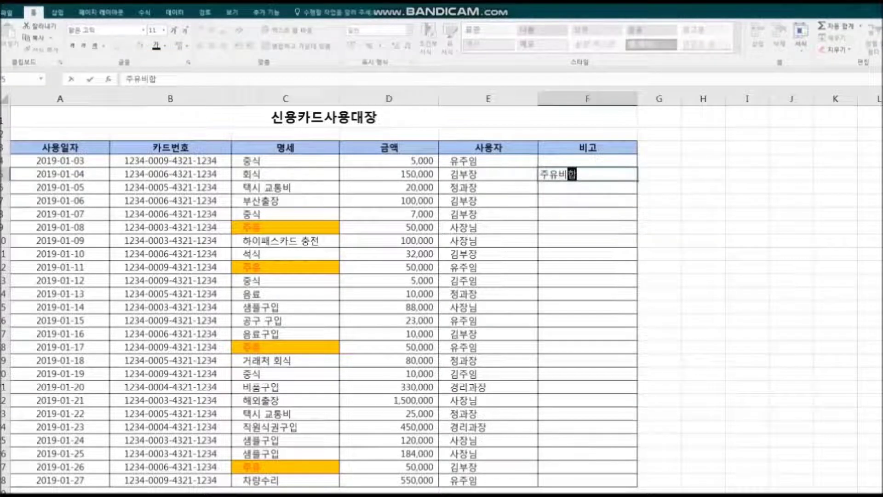
text(계)
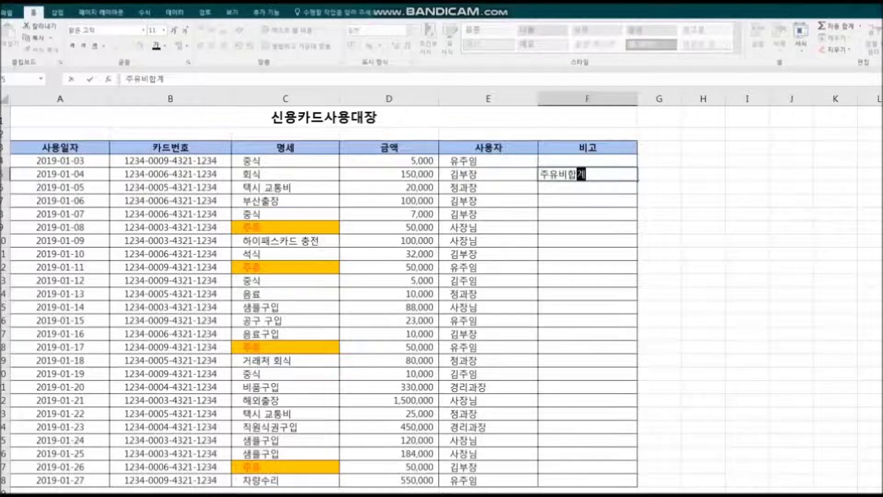
click(587, 192)
click(584, 176)
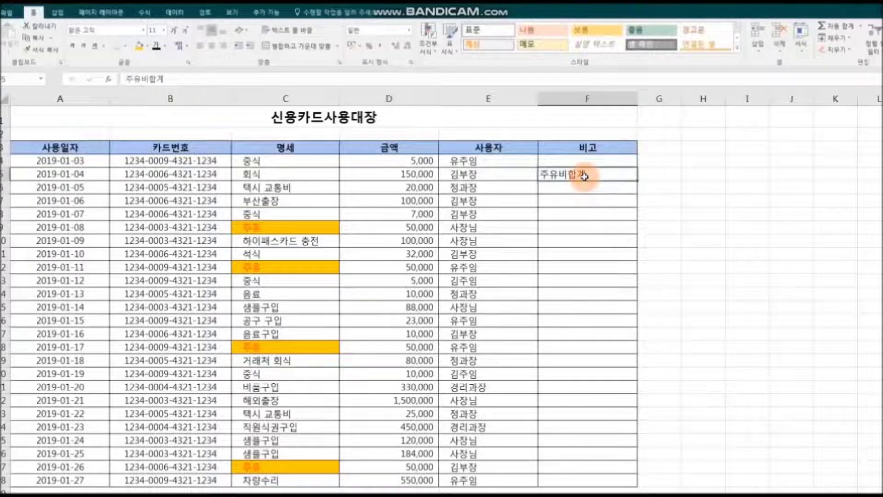
click(139, 46)
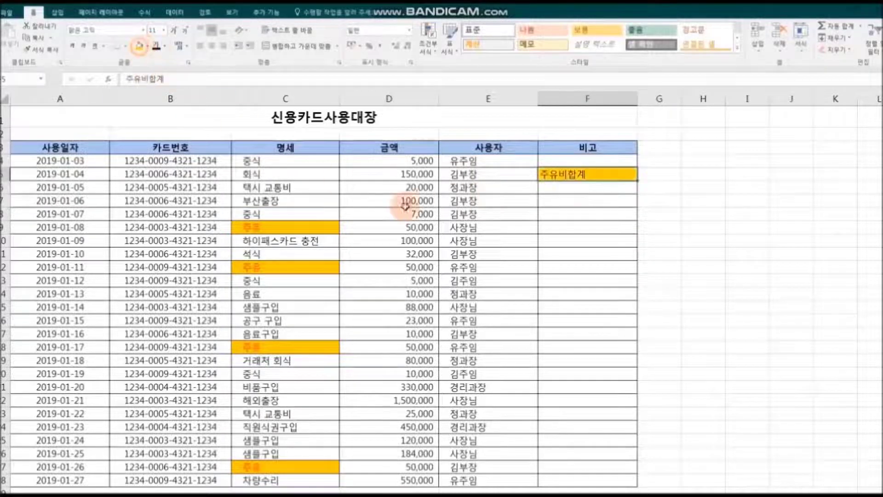
Add up the 주유 amounts in F6 with the formula =D9+D12+D18+D27, and clear the cell again.
click(572, 190)
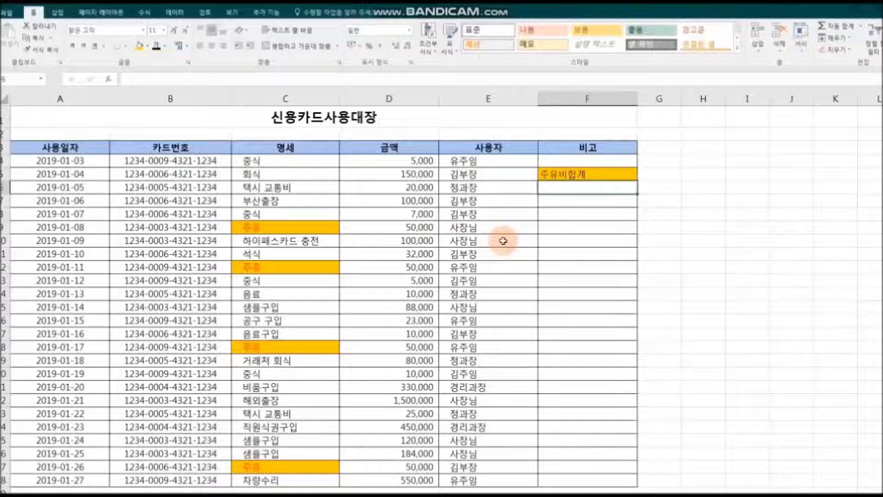
click(380, 232)
text(+)
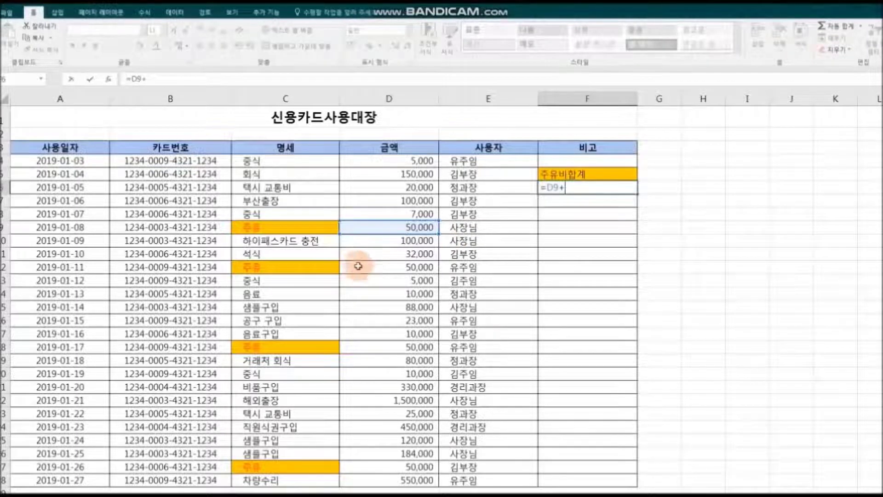
click(370, 269)
text(+)
click(373, 348)
text(+)
click(381, 467)
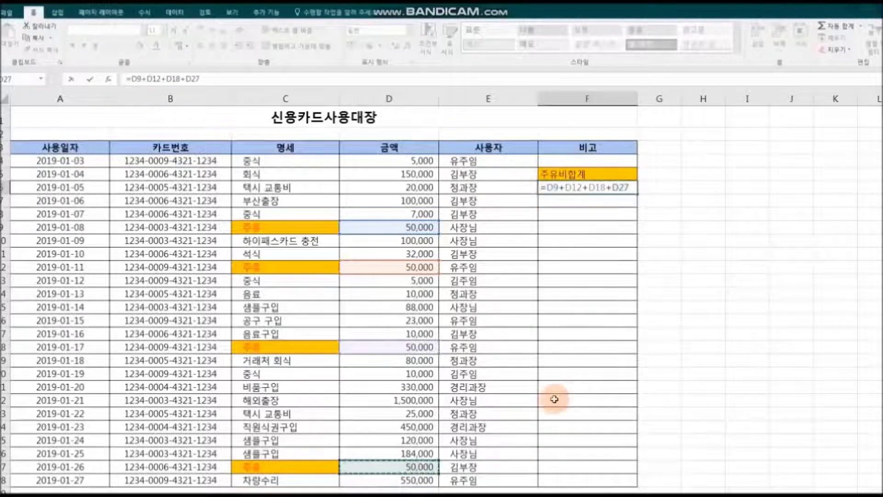
key(Return)
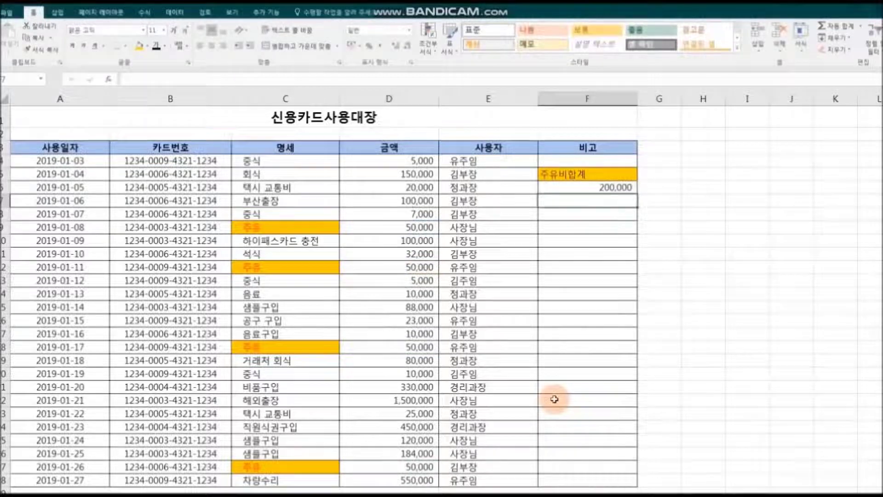
click(589, 190)
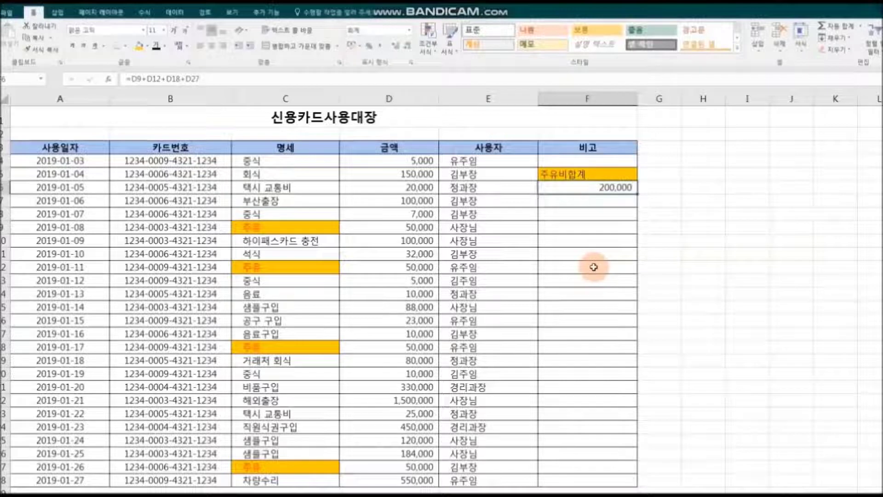
key(Delete)
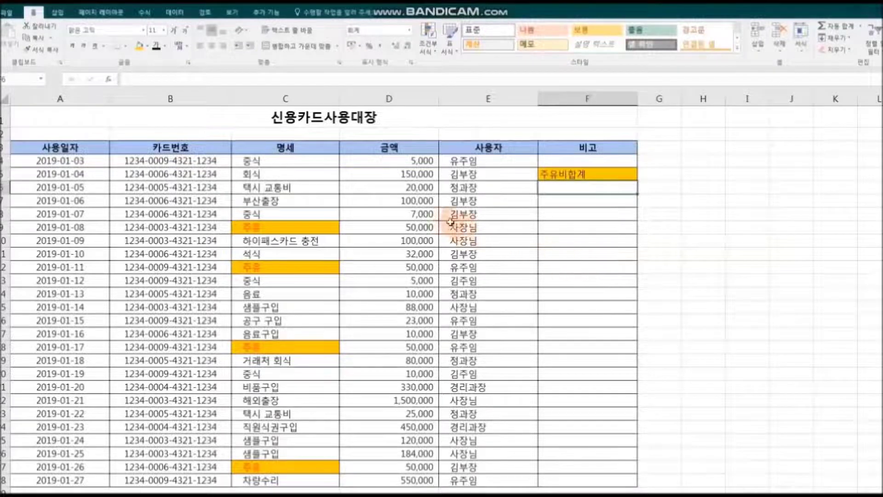
Total the four 주유 amounts in F6 with an AutoSum formula, =SUM(D9,D12,D18,D27).
click(145, 12)
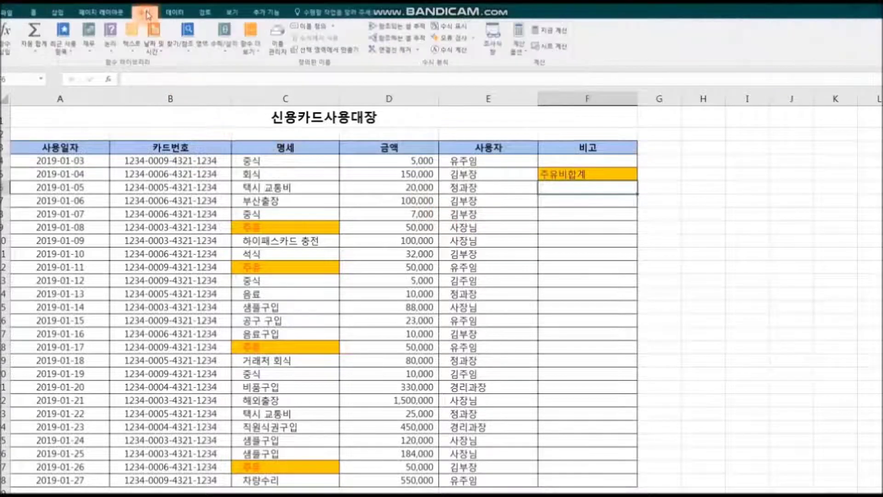
click(40, 52)
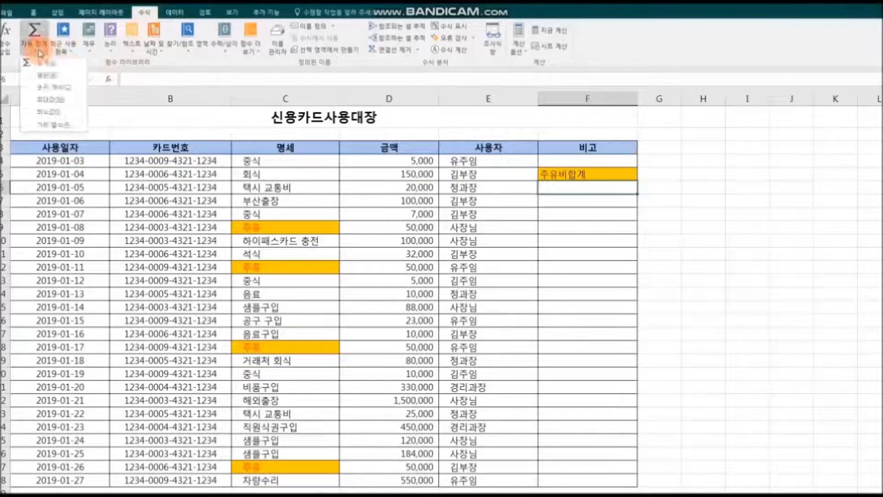
click(64, 69)
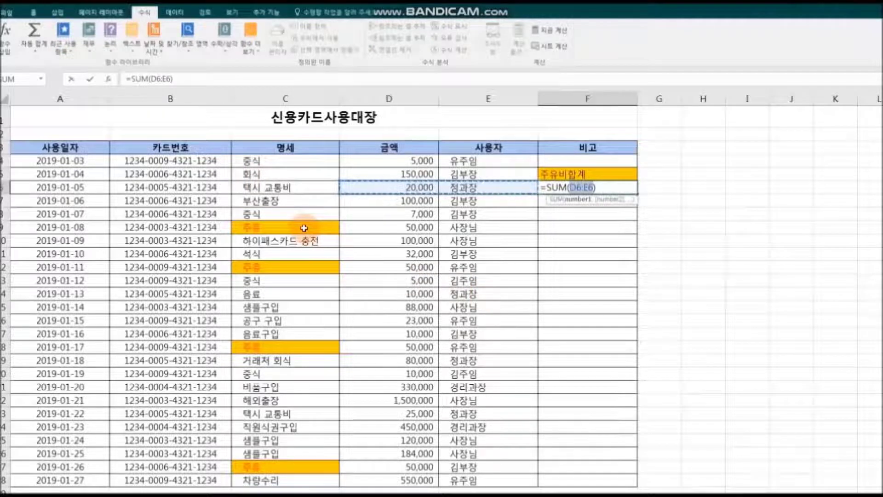
click(377, 234)
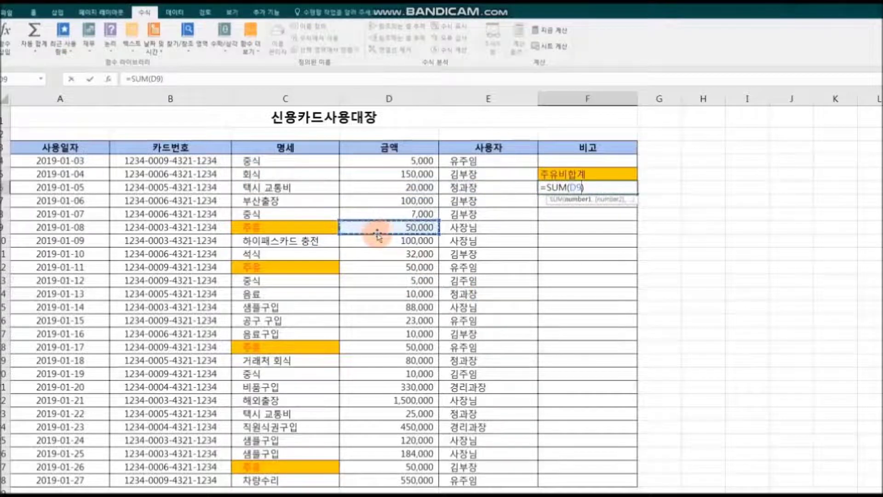
ctrl+click(380, 267)
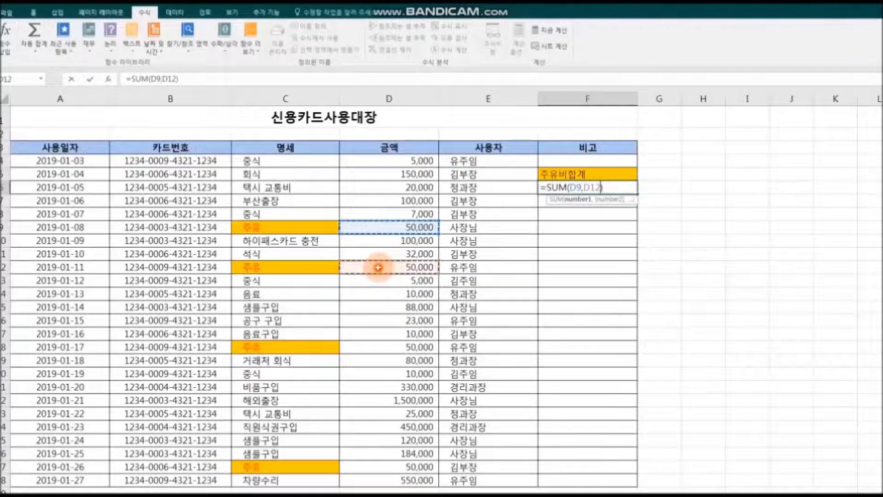
ctrl+click(380, 347)
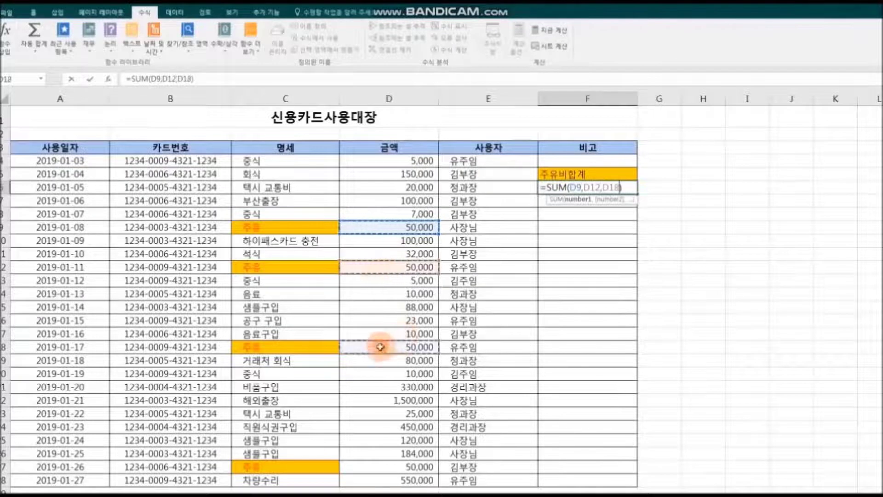
ctrl+click(375, 466)
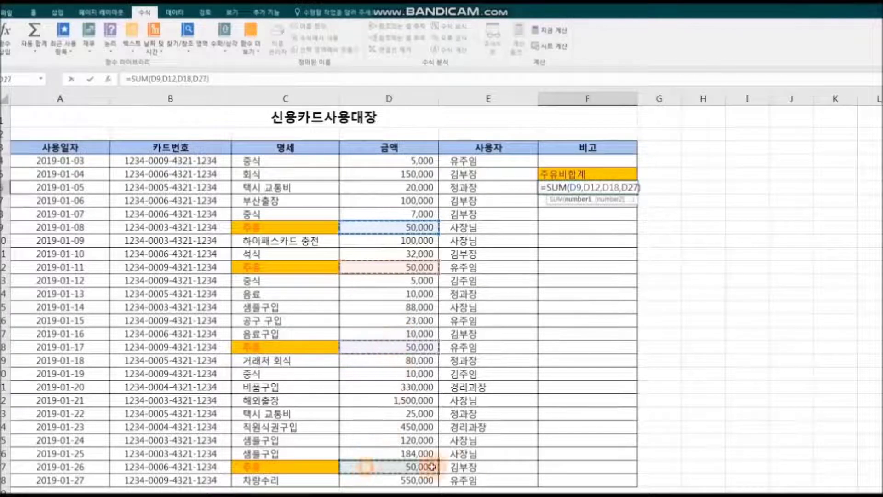
click(745, 462)
click(592, 188)
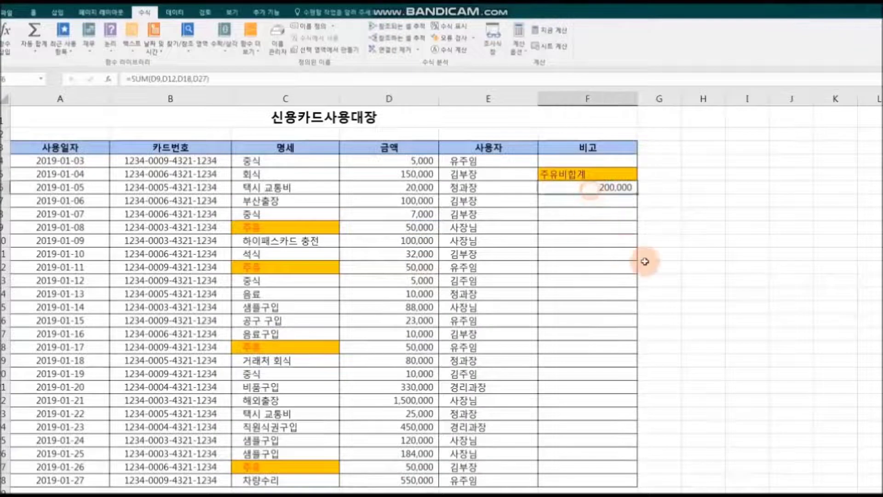
Fill the 주유비합계 total cell F6 with a standard green background.
click(34, 11)
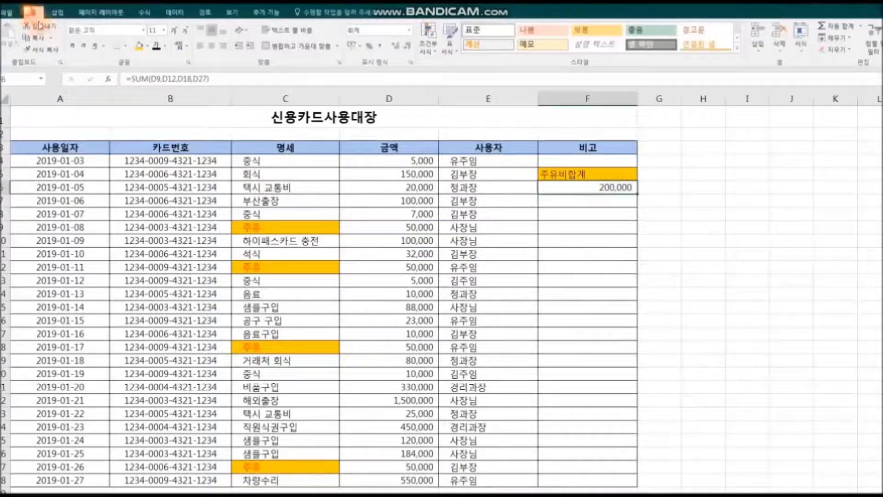
click(148, 46)
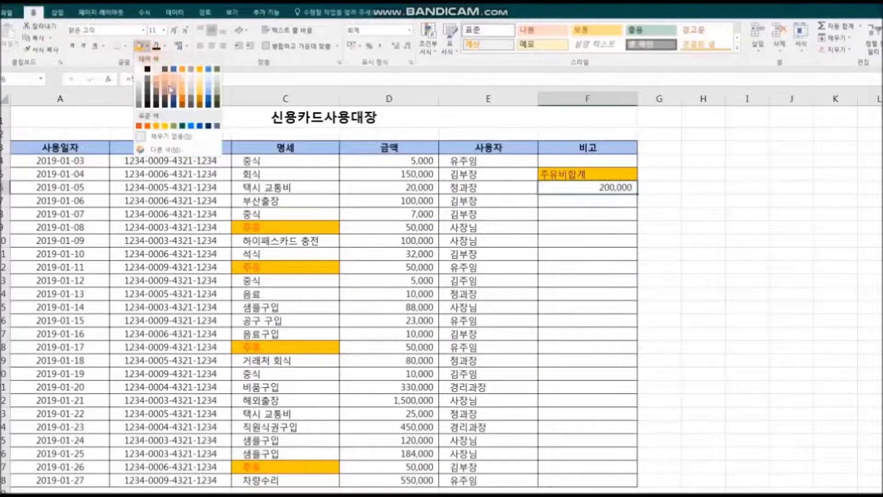
click(177, 126)
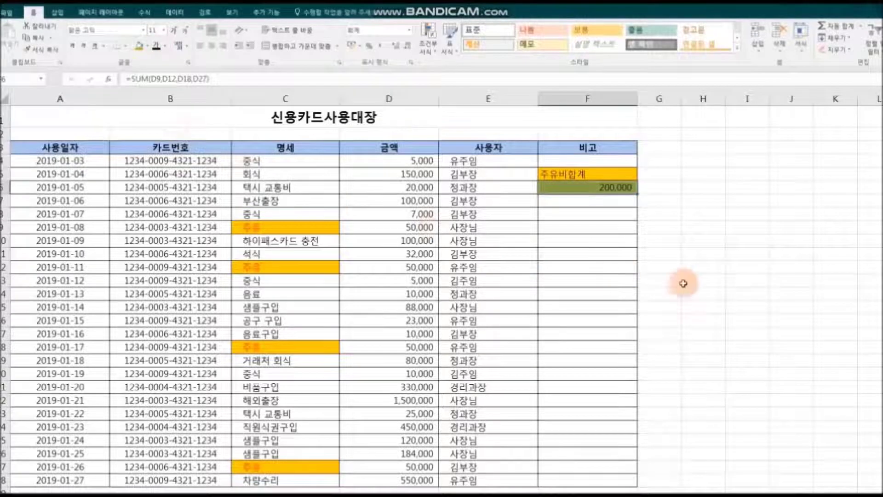